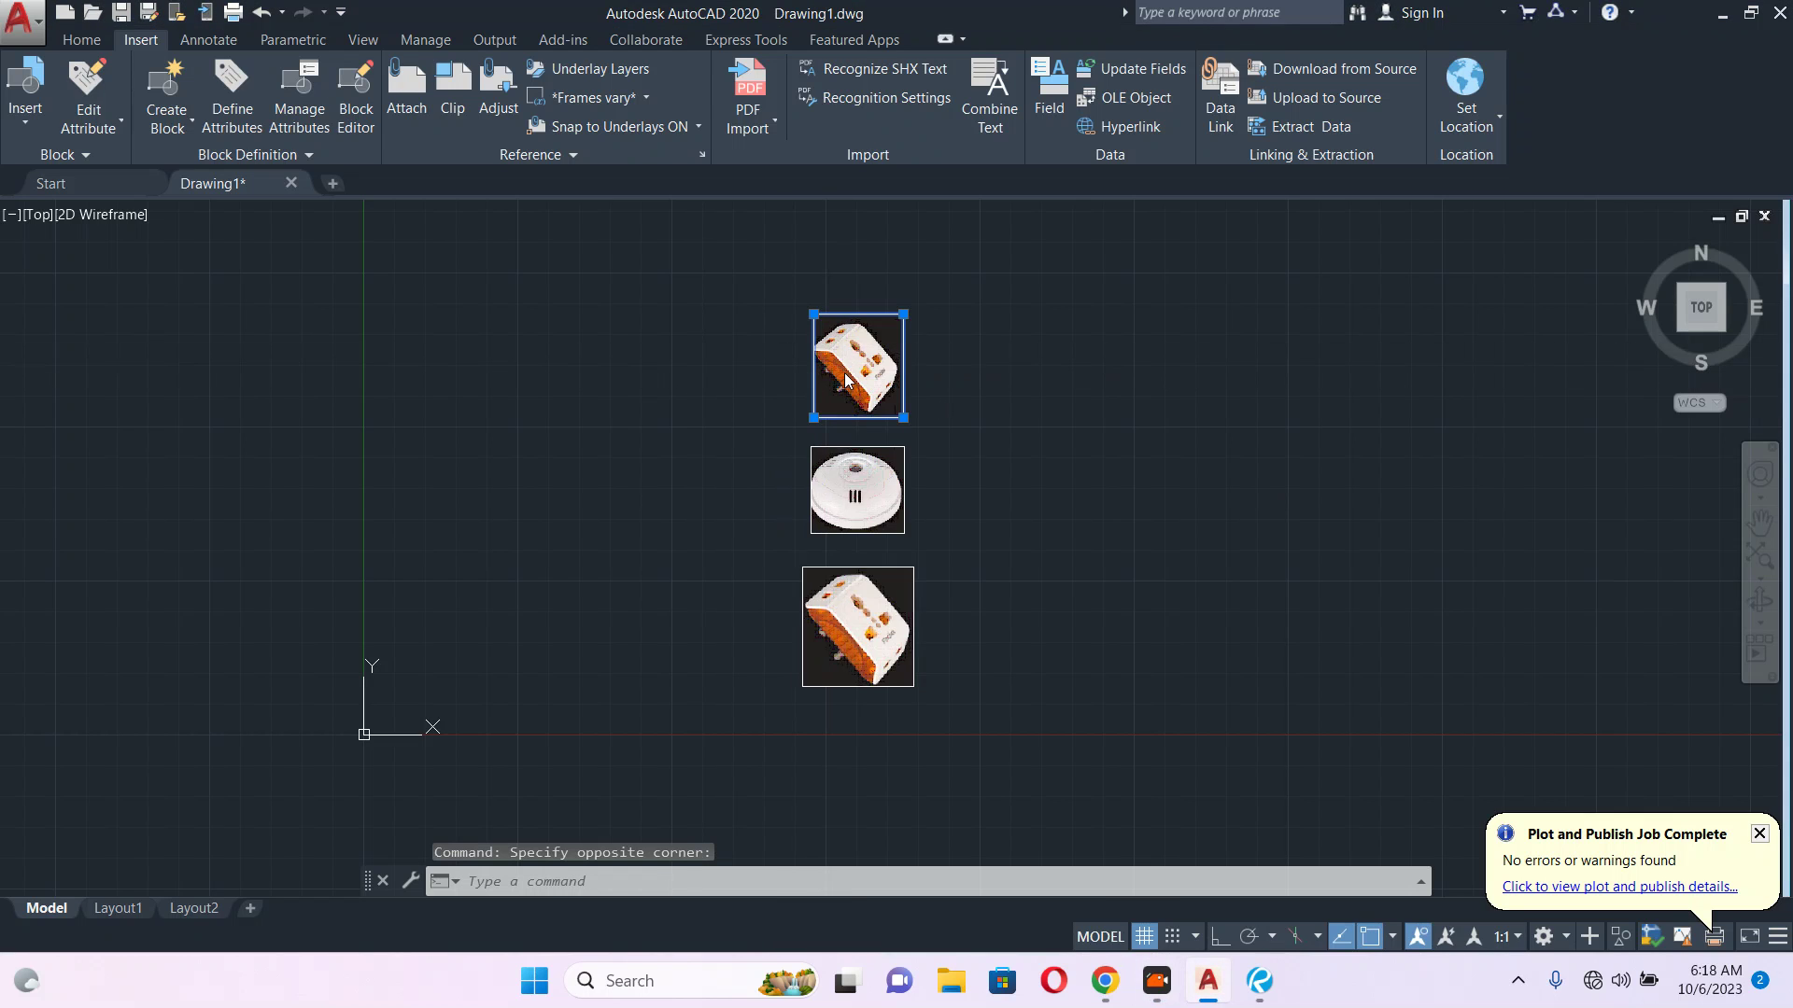
- Bring up the top product image's context menu, then dismiss it and clear the selection
{"action": "right_click", "coordinate": [846, 380]}
{"action": "mouse_move", "coordinate": [966, 675]}
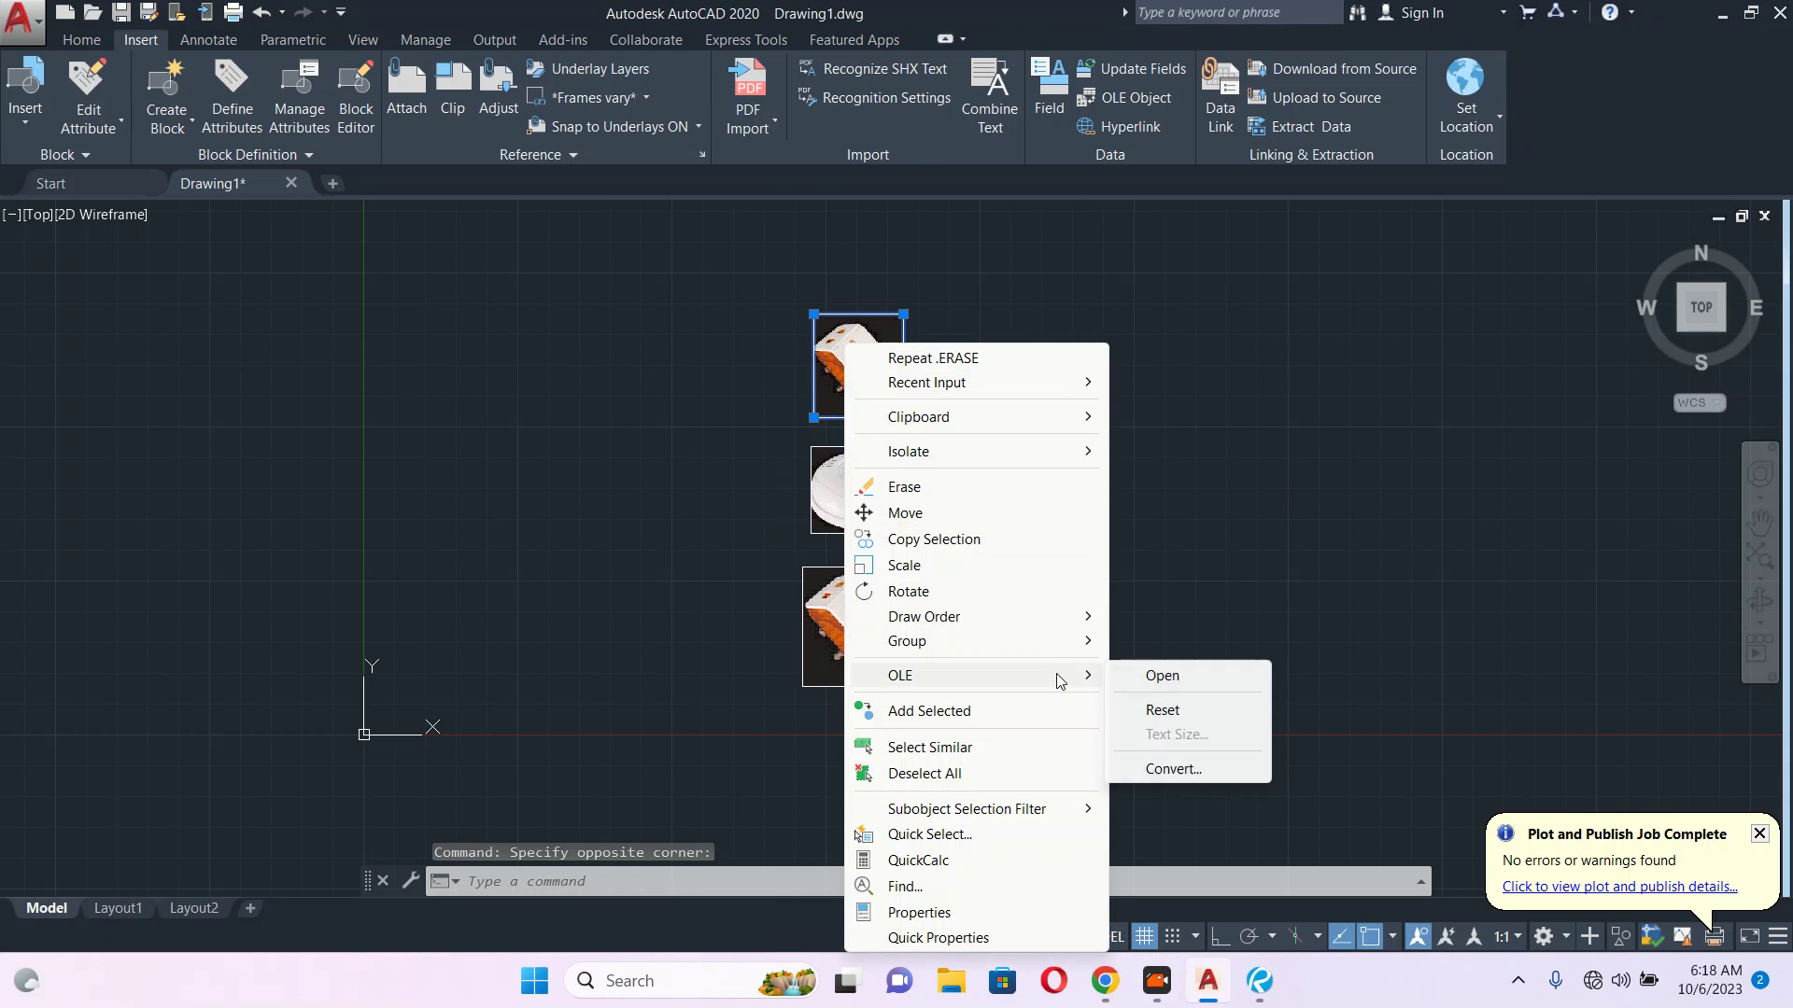
{"action": "left_click", "coordinate": [1368, 504]}
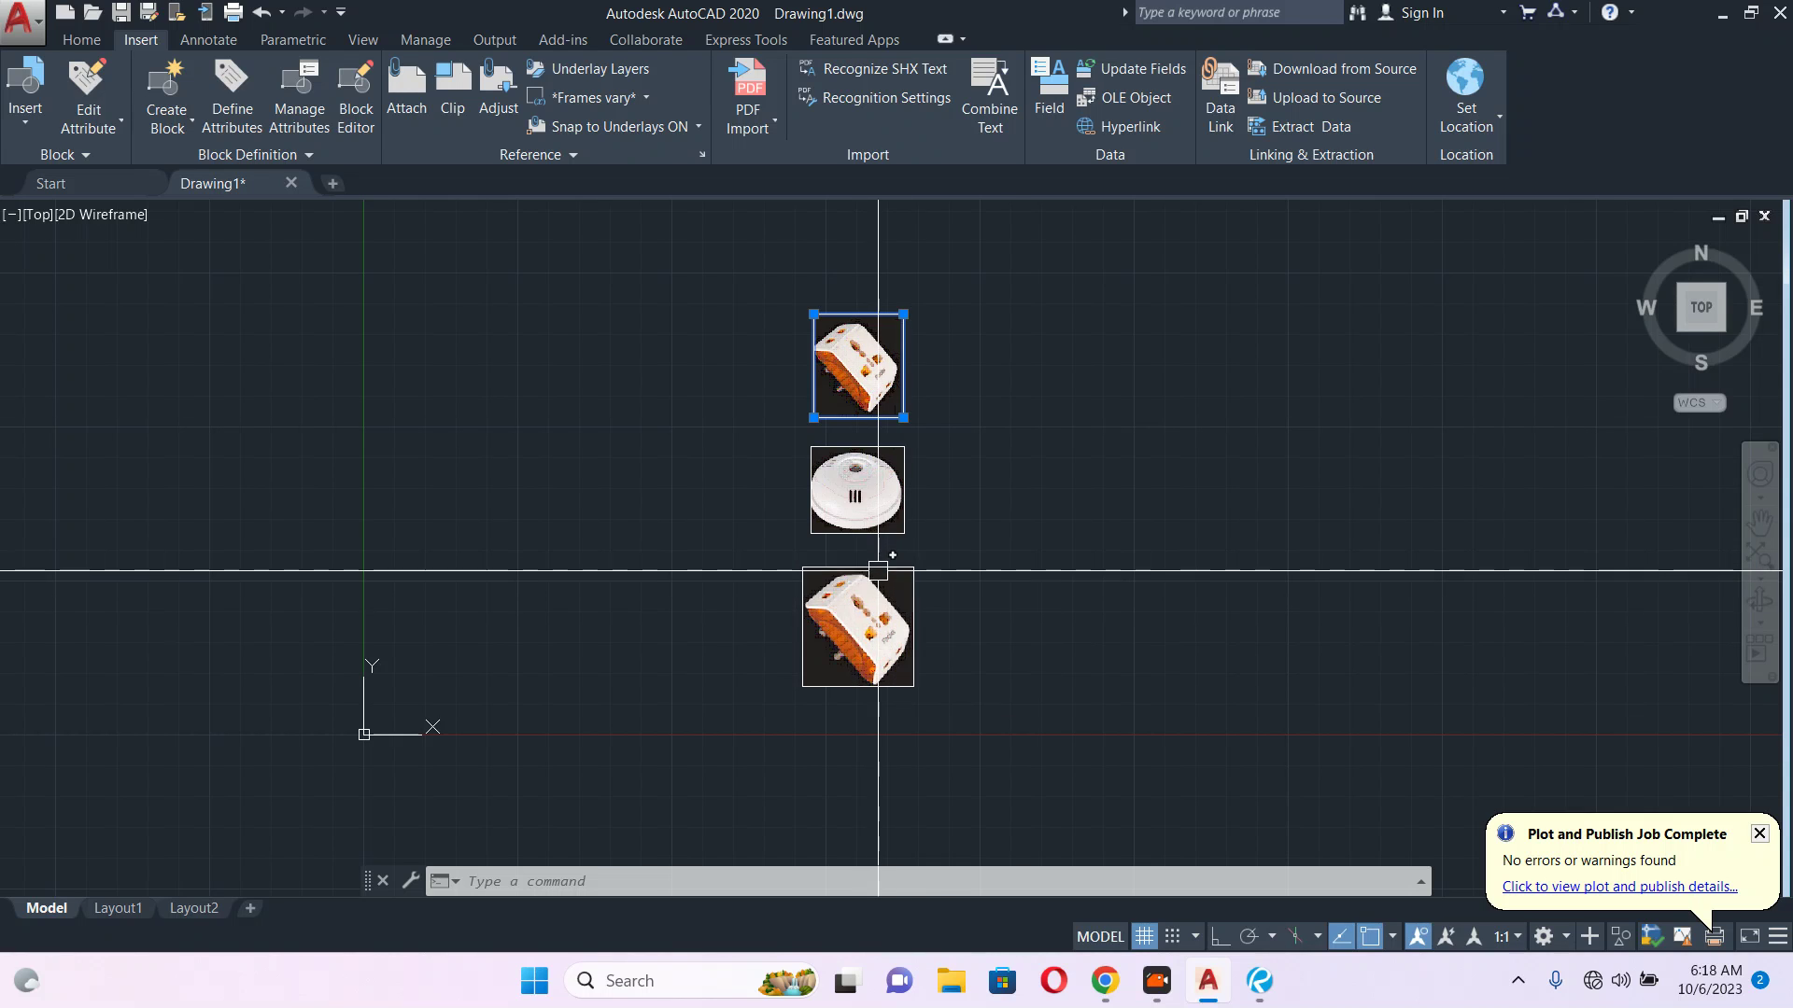
{"action": "left_click", "coordinate": [1011, 458]}
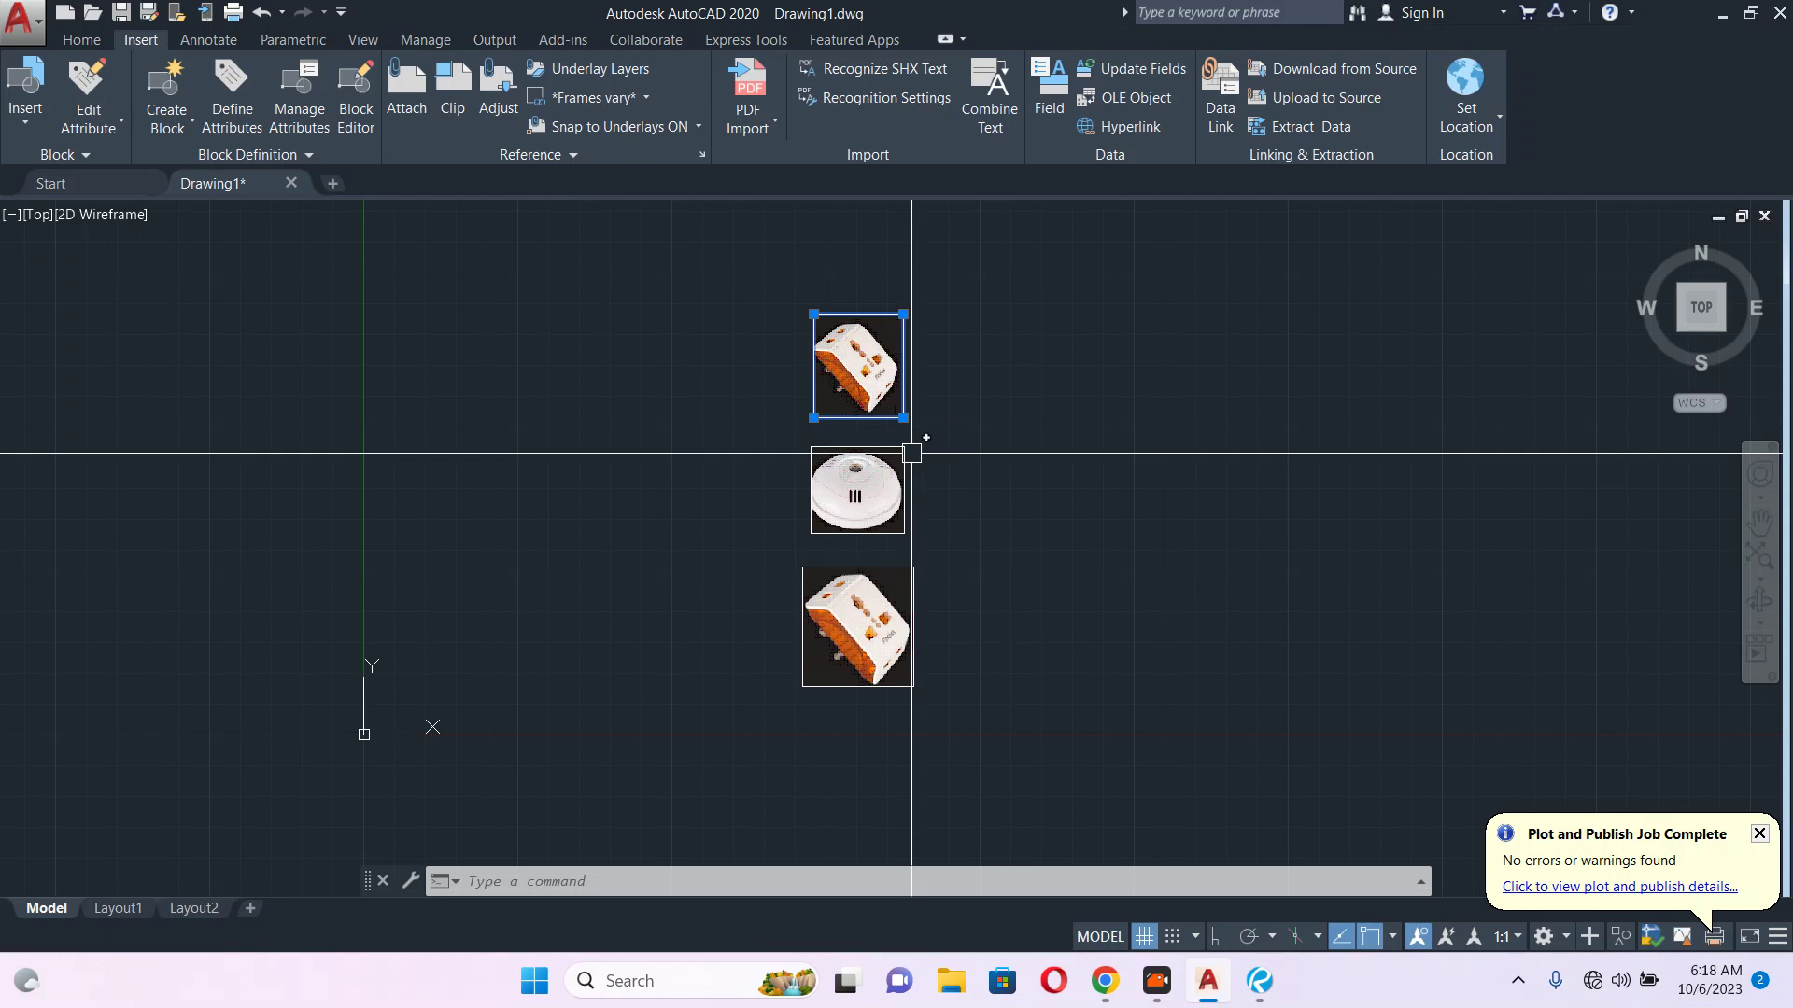
{"action": "key", "text": "Escape"}
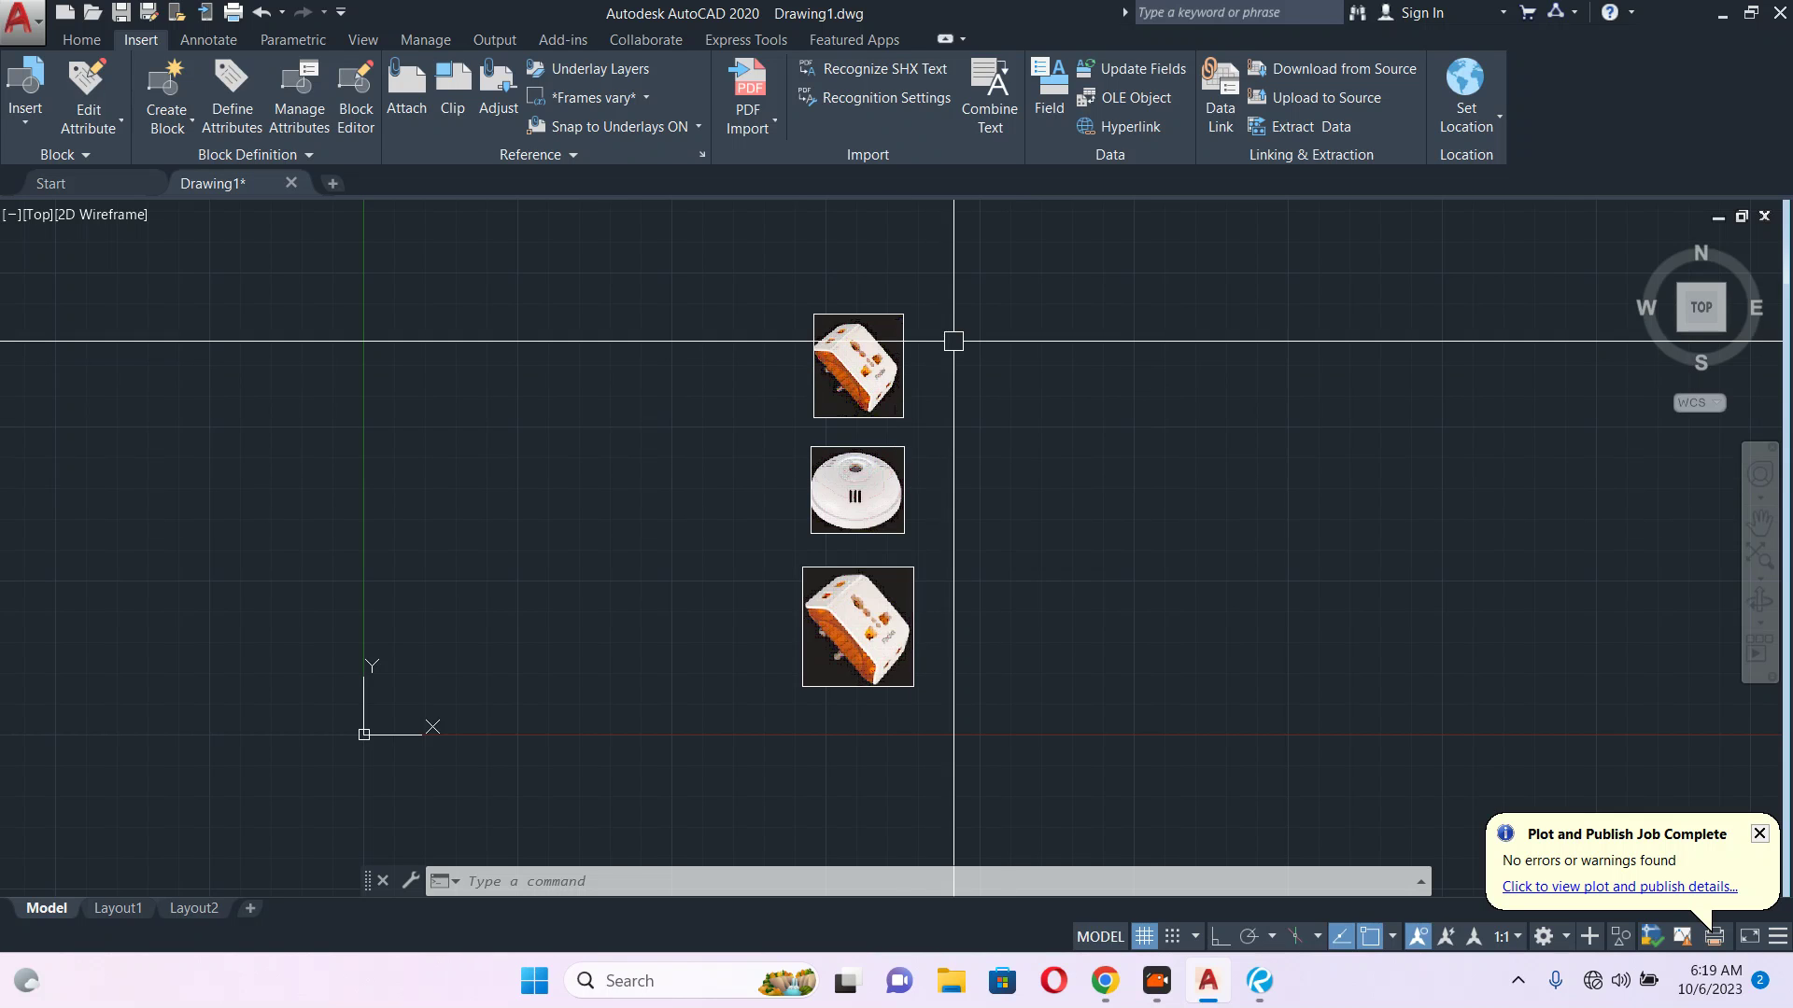
- Window-select all three images, clear that, then reselect the top image and show its OLE options
{"action": "left_click_drag", "start_coordinate": [954, 336], "coordinate": [793, 657]}
{"action": "left_click", "coordinate": [849, 622]}
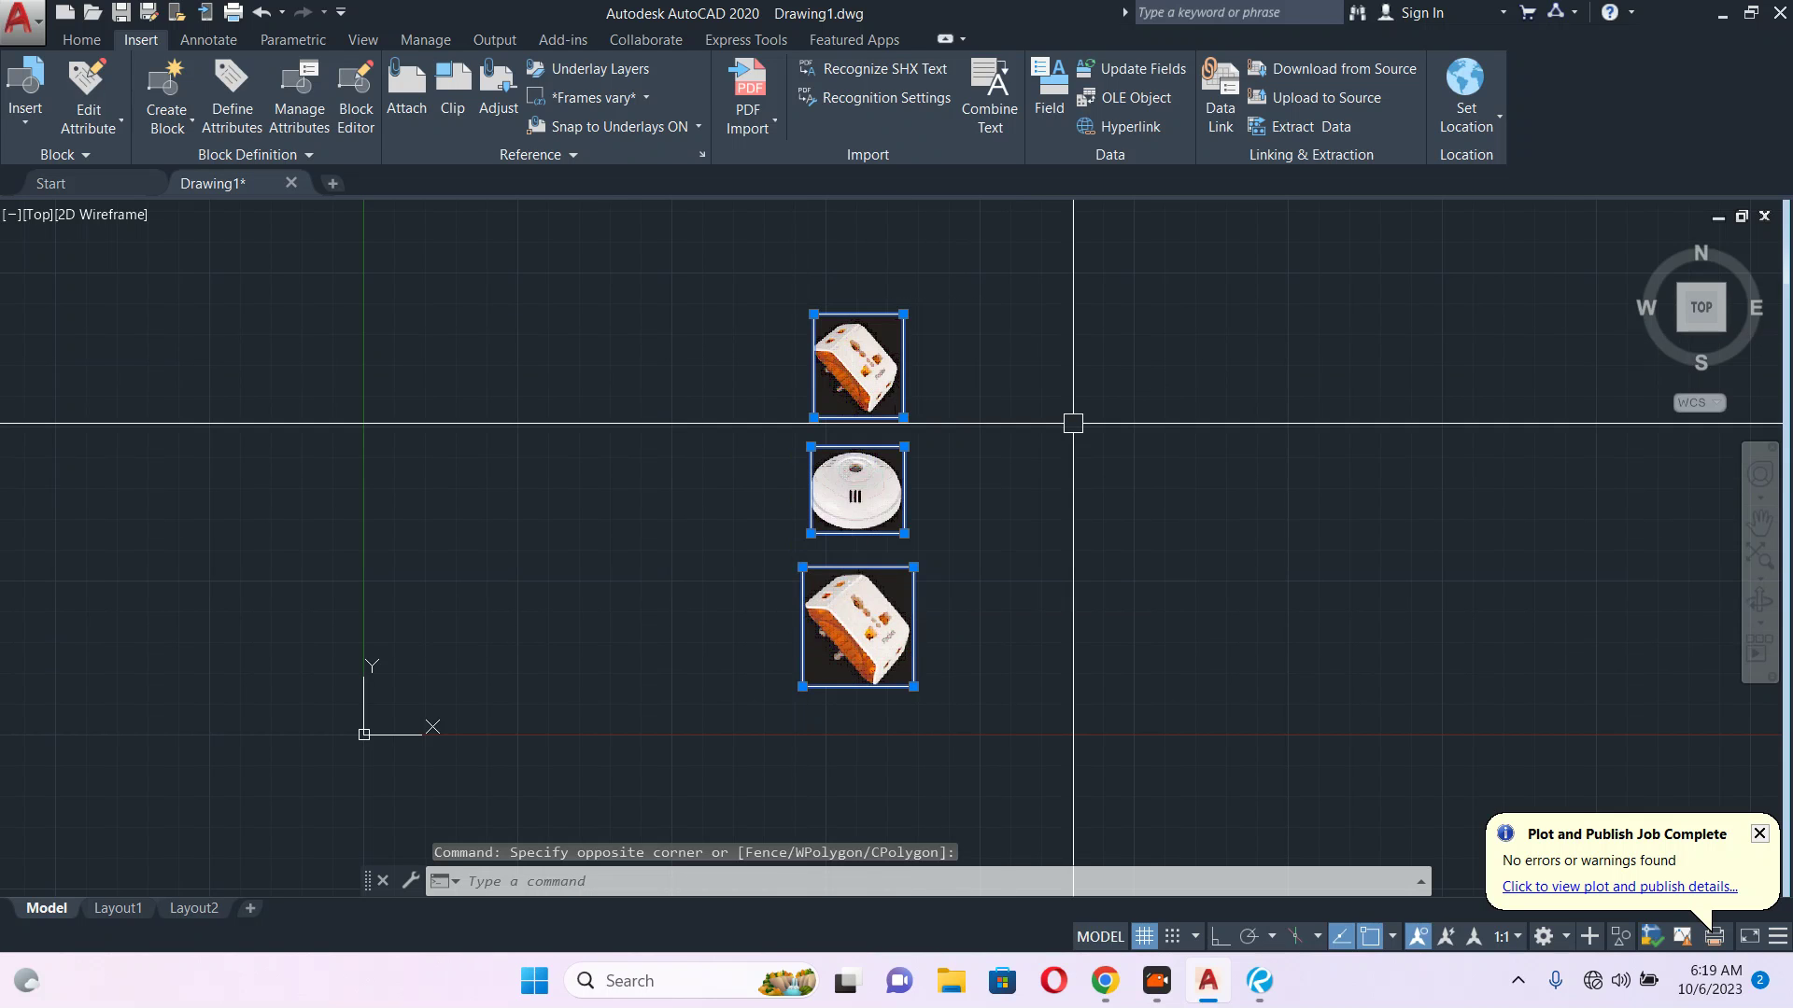
{"action": "key", "text": "Escape"}
{"action": "left_click", "coordinate": [848, 359]}
{"action": "right_click", "coordinate": [833, 344]}
{"action": "mouse_move", "coordinate": [967, 675]}
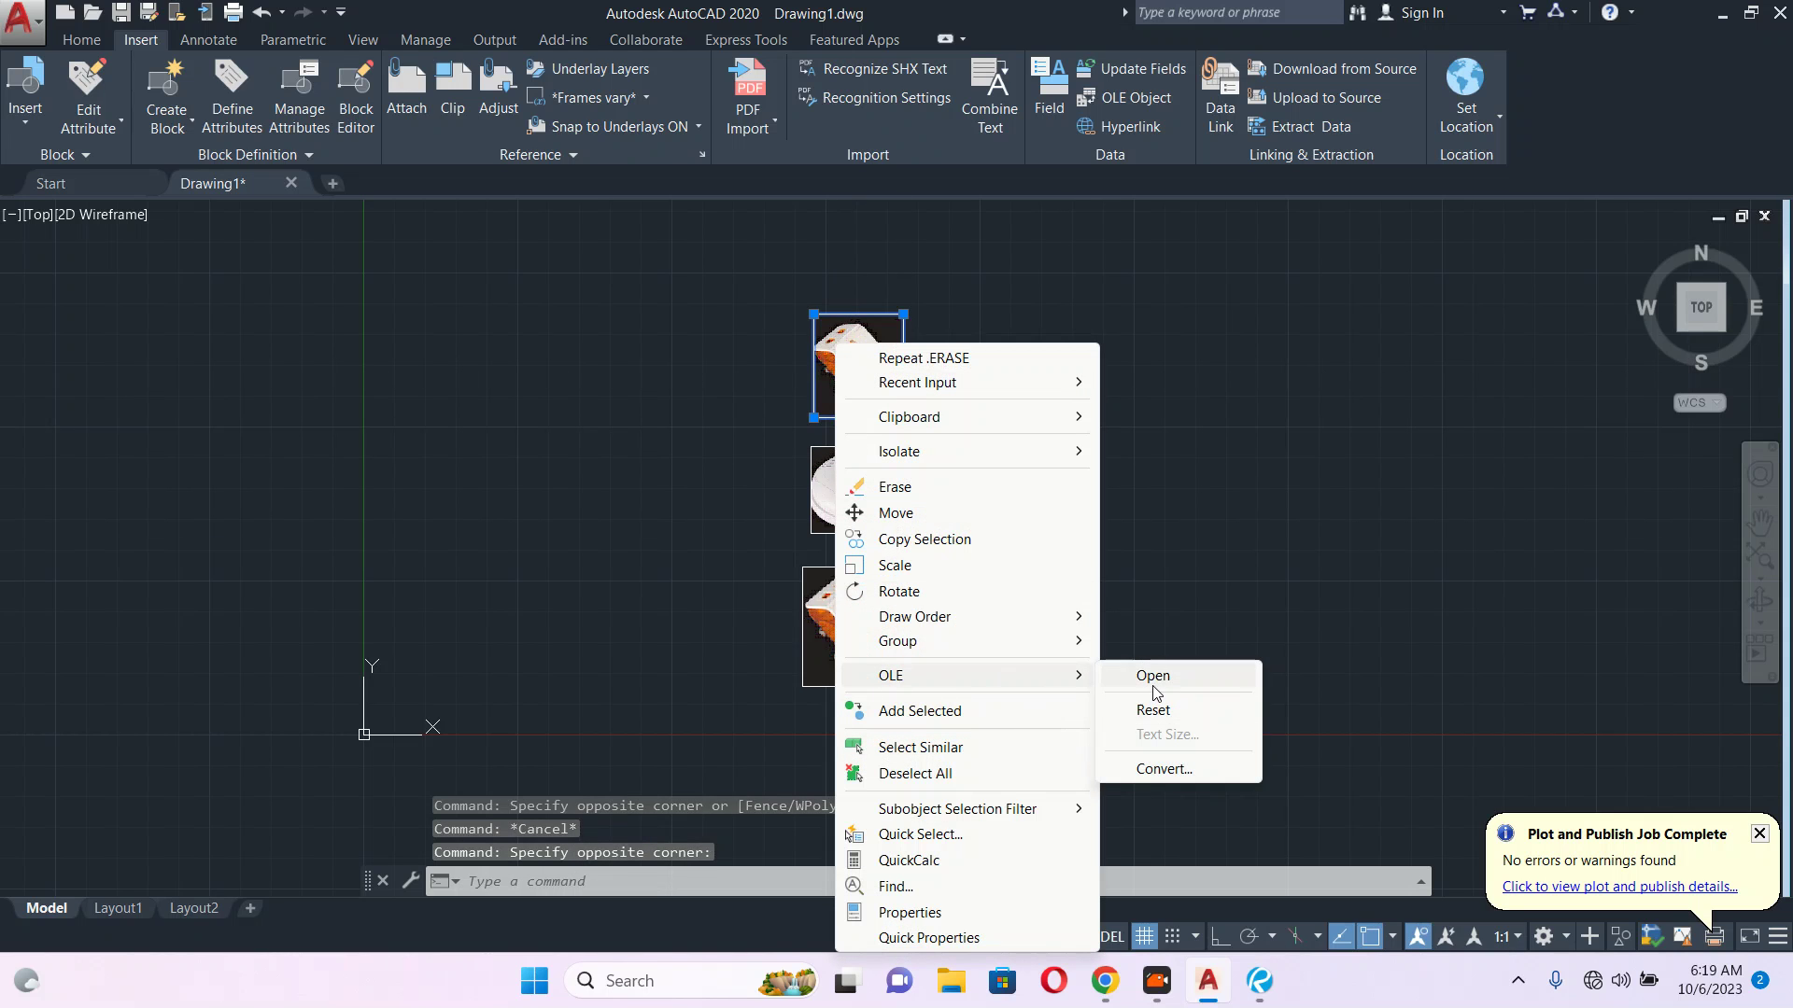
- Open External References with XR and select the three unreferenced PNG image rows
{"action": "key", "text": "Escape"}
{"action": "key", "text": "Escape"}
{"action": "key", "text": "Escape"}
{"action": "type", "text": "x"}
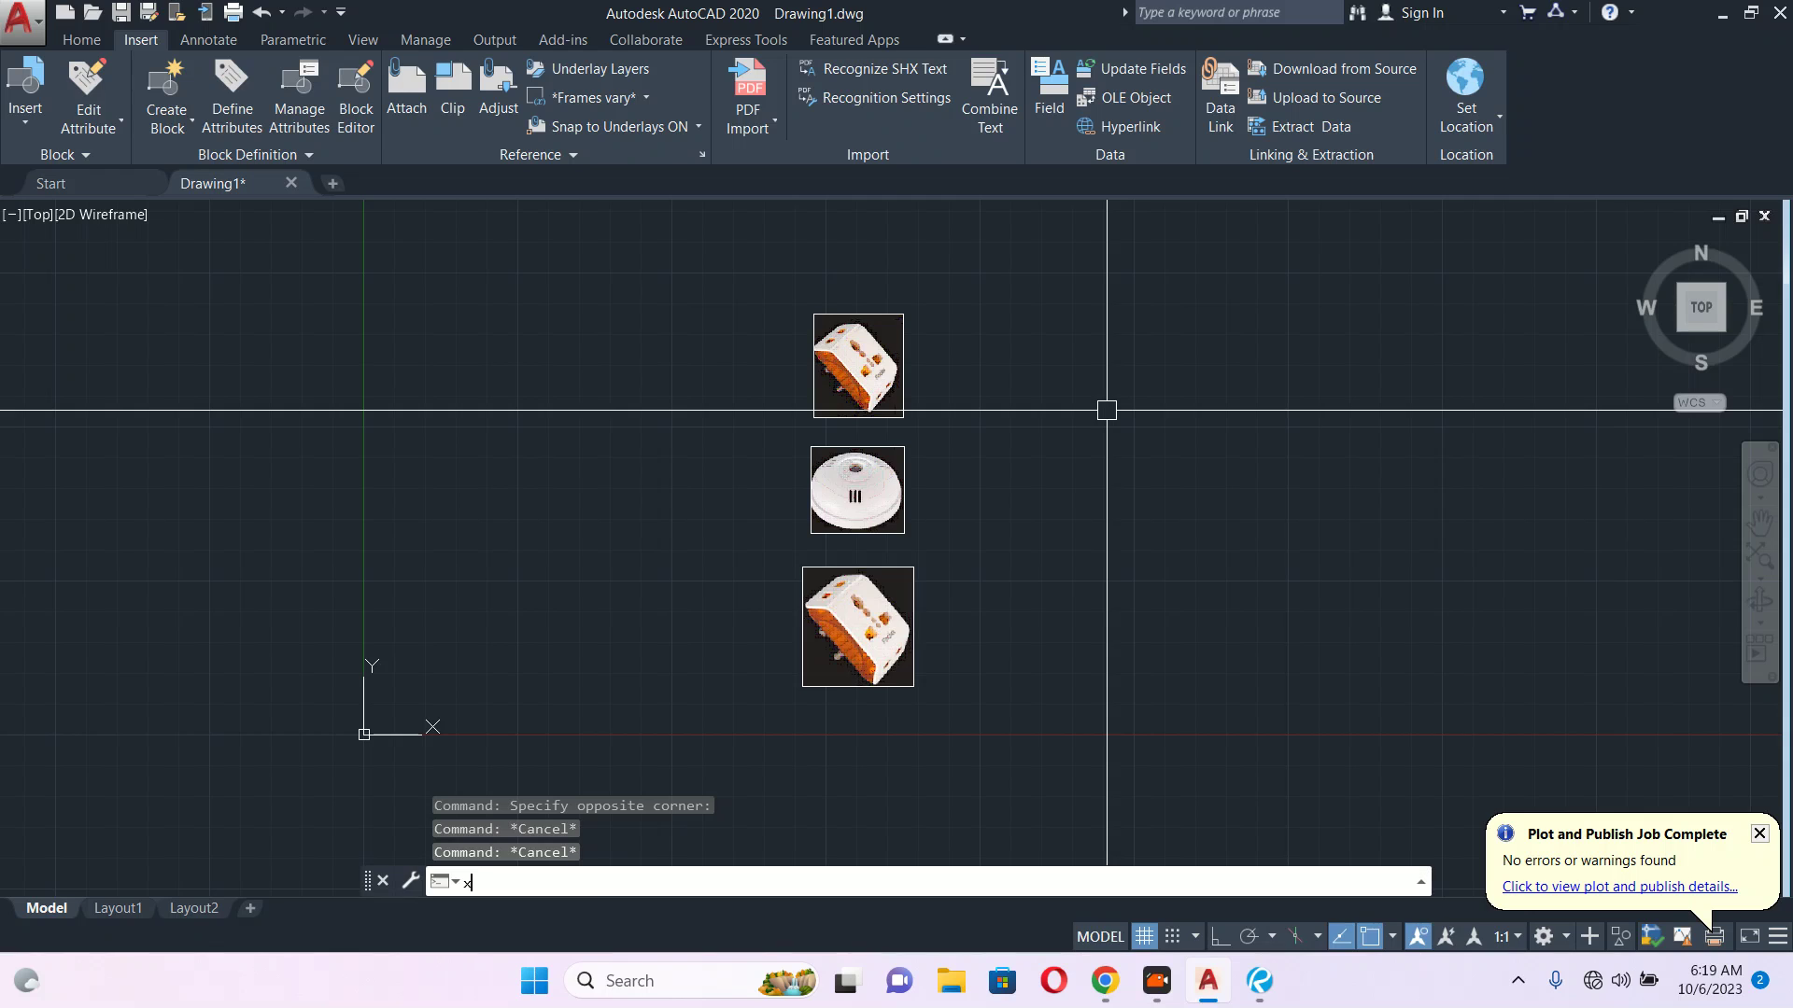
{"action": "type", "text": "r"}
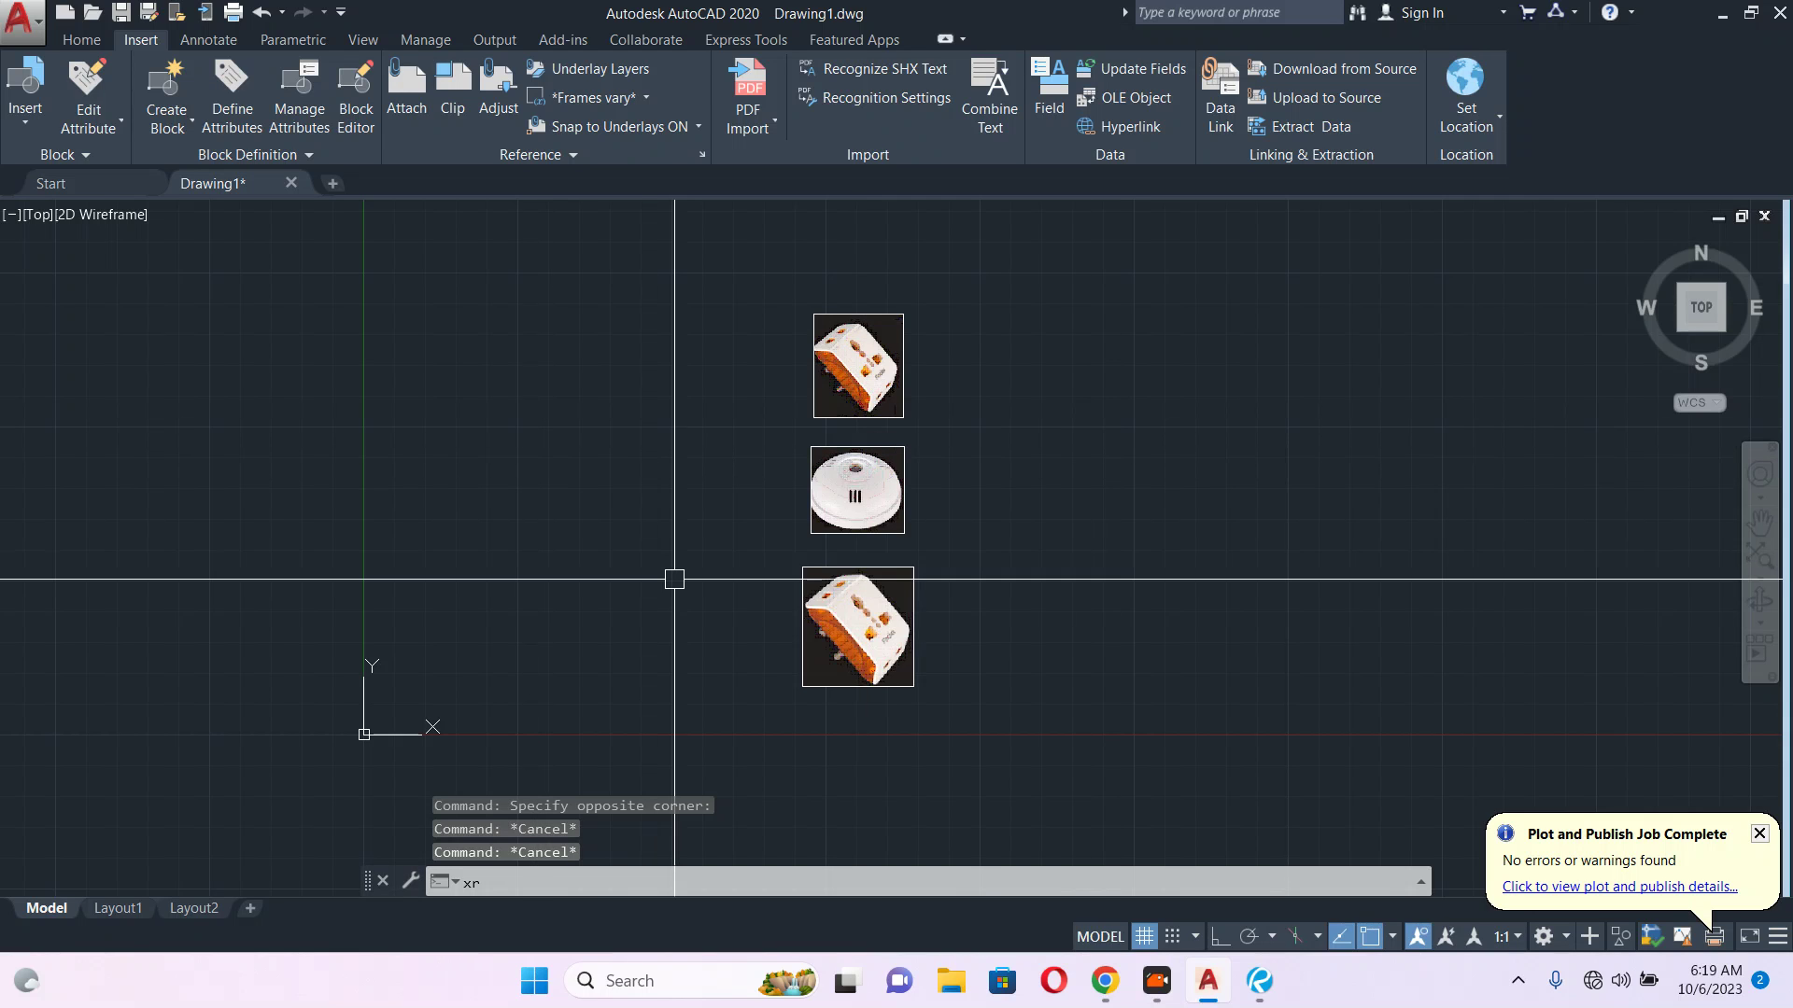
{"action": "key", "text": "Return"}
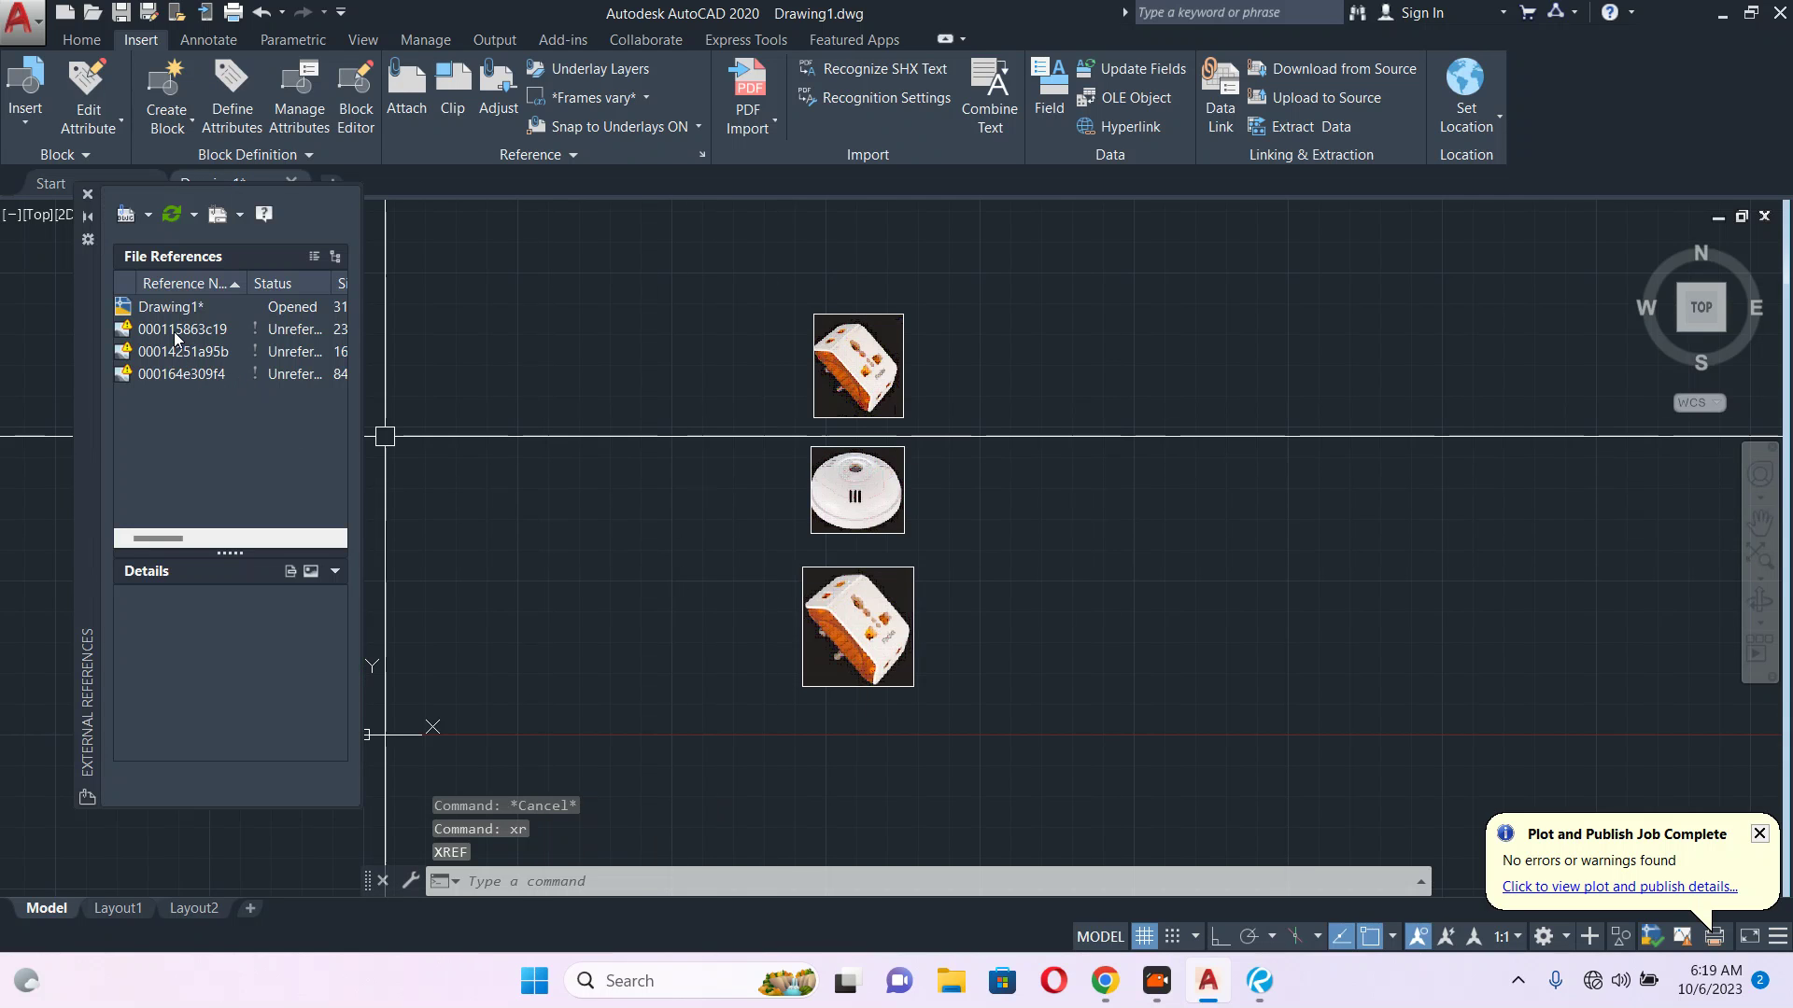
{"action": "left_click", "coordinate": [174, 332]}
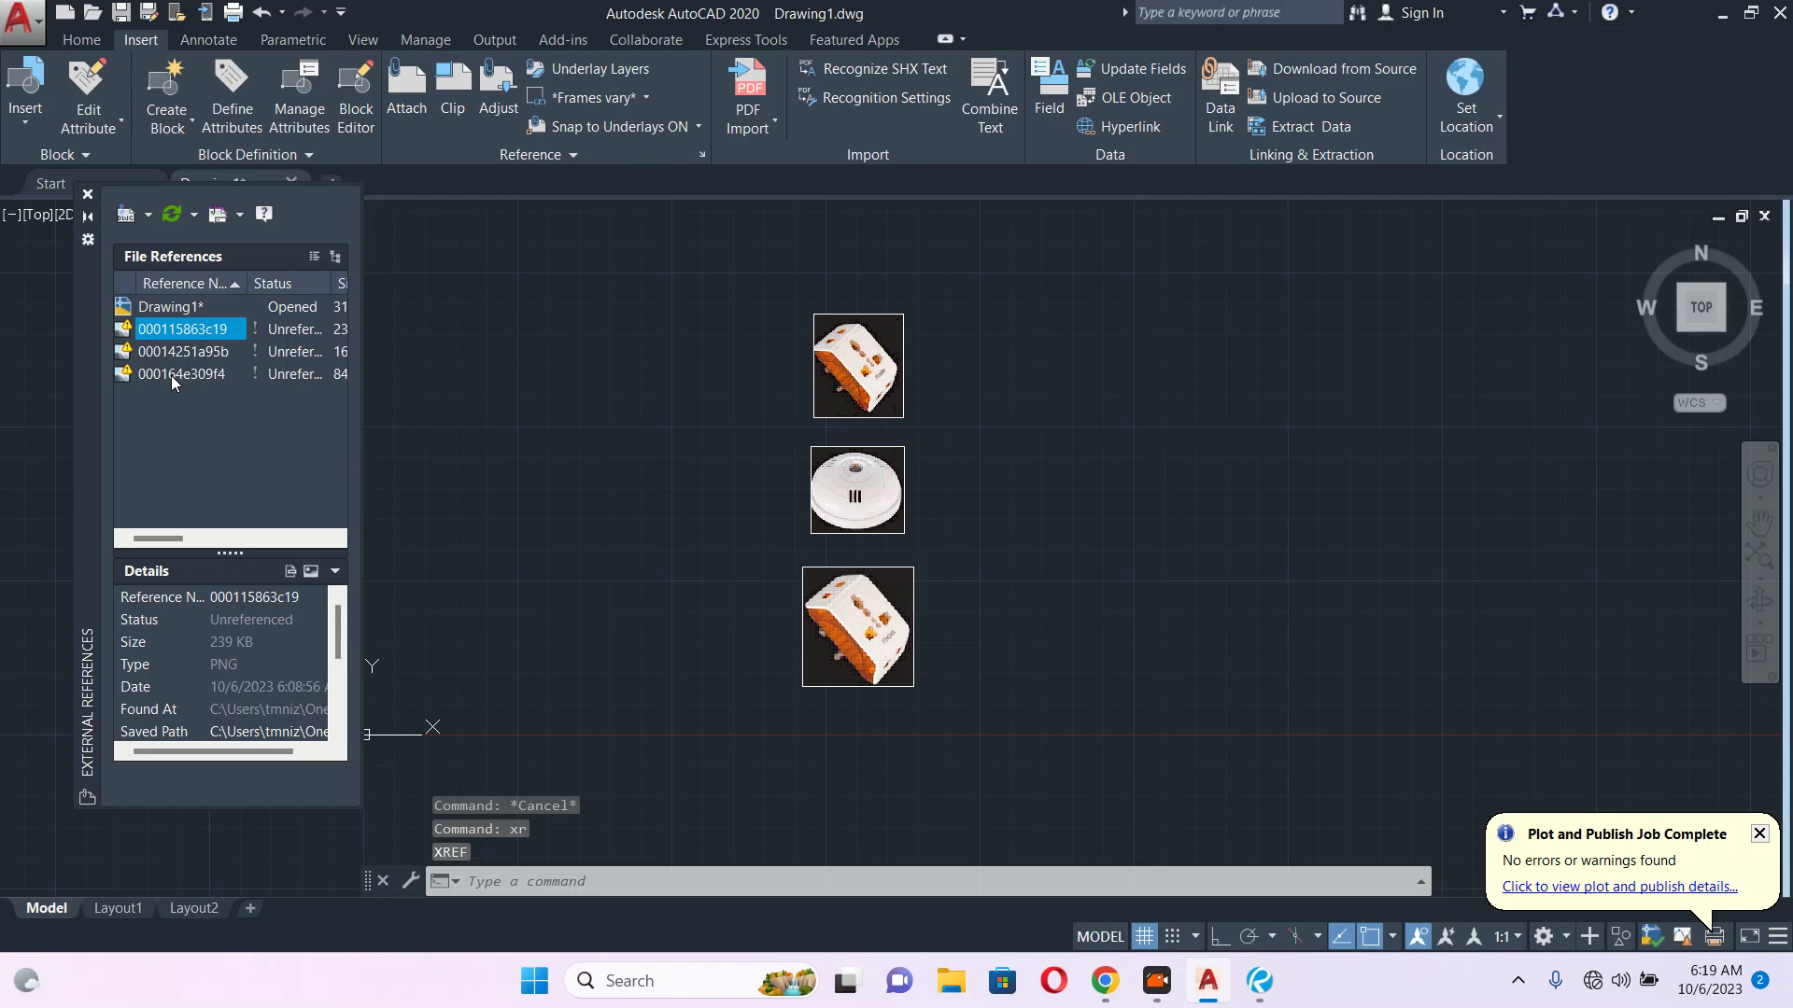
{"action": "left_click", "coordinate": [171, 375], "text": "shift"}
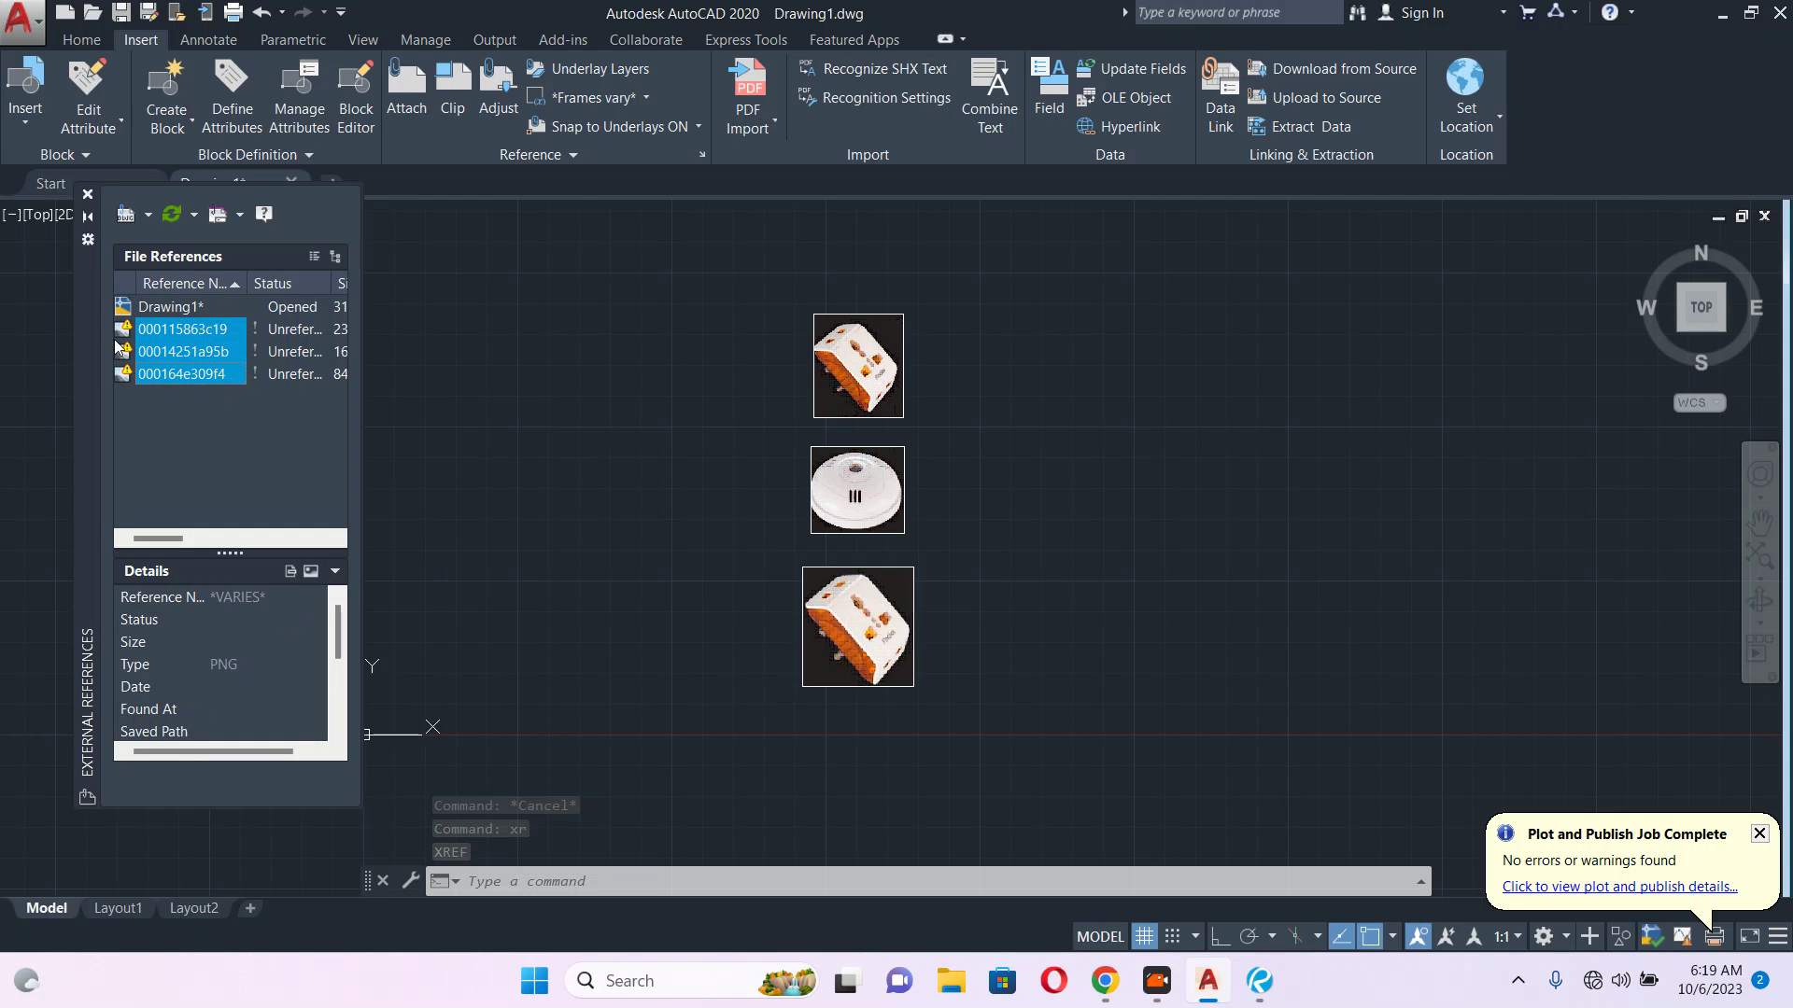
- Detach the three unreferenced image references, leaving only Drawing1 listed
{"action": "right_click", "coordinate": [147, 339]}
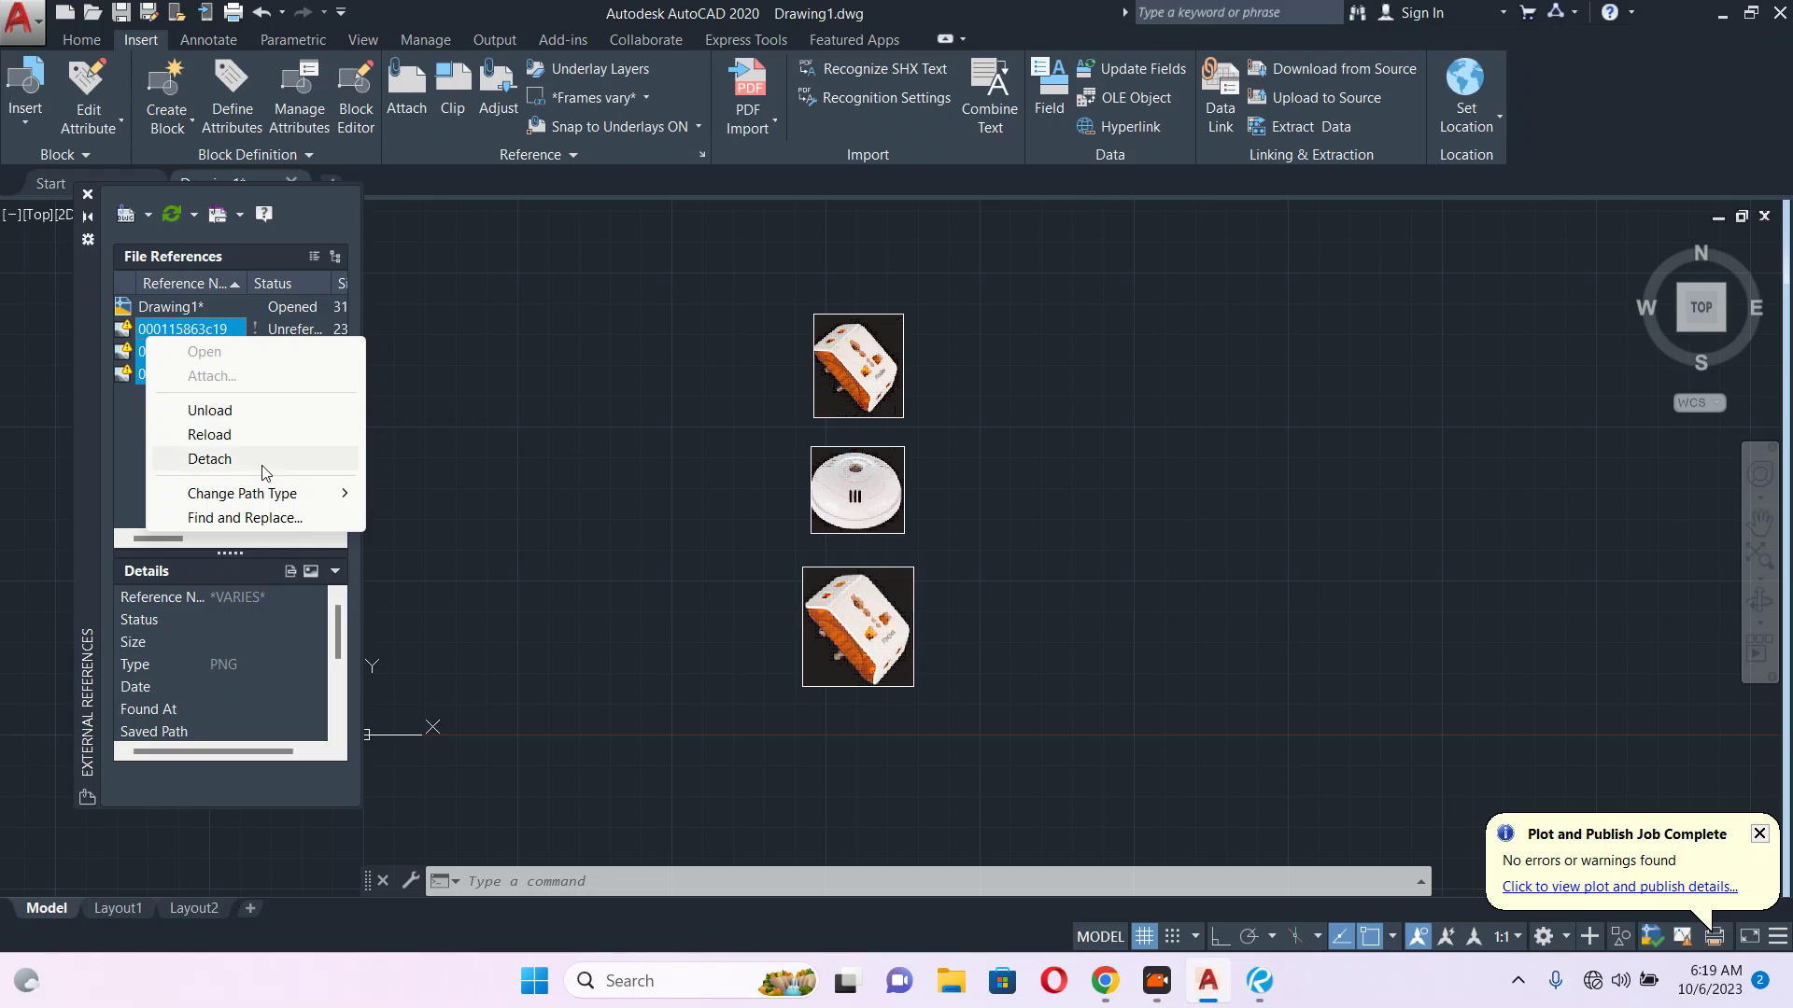
{"action": "left_click", "coordinate": [209, 458]}
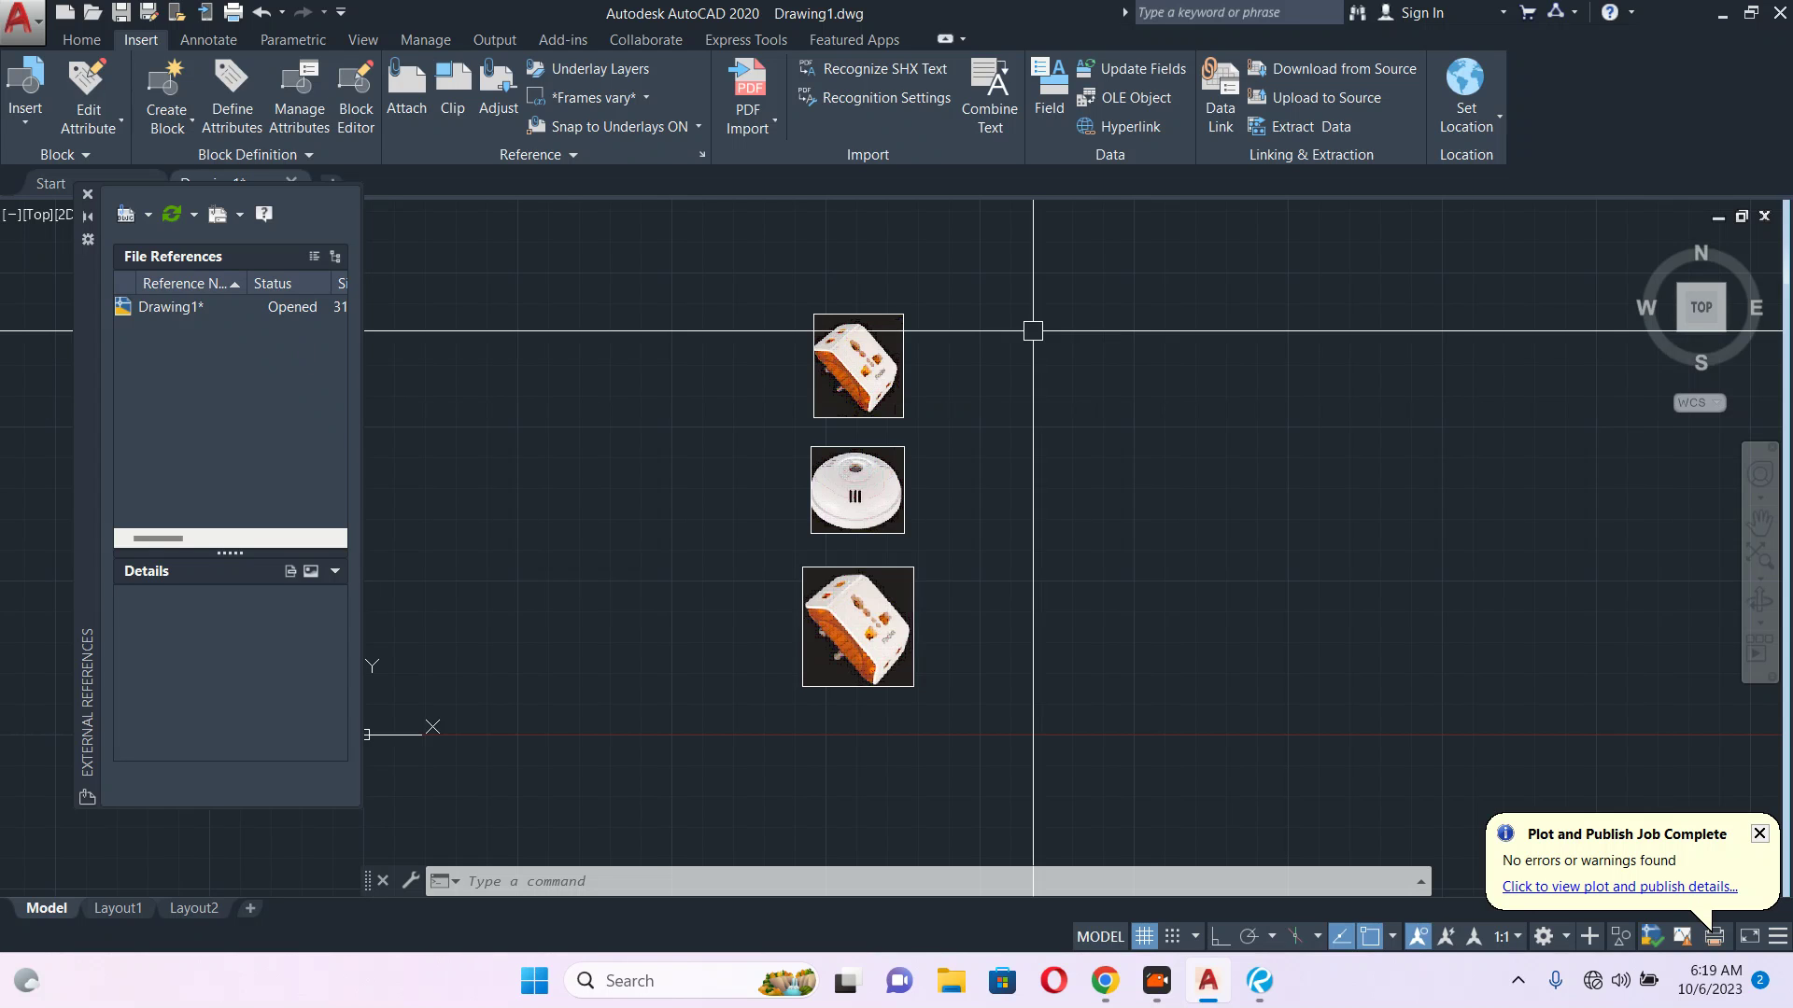
{"action": "scroll", "coordinate": [1033, 331], "scroll_direction": "down", "scroll_amount": 2}
{"action": "key", "text": "Escape"}
{"action": "key", "text": "Escape"}
{"action": "scroll", "coordinate": [984, 324], "scroll_direction": "up", "scroll_amount": 2}
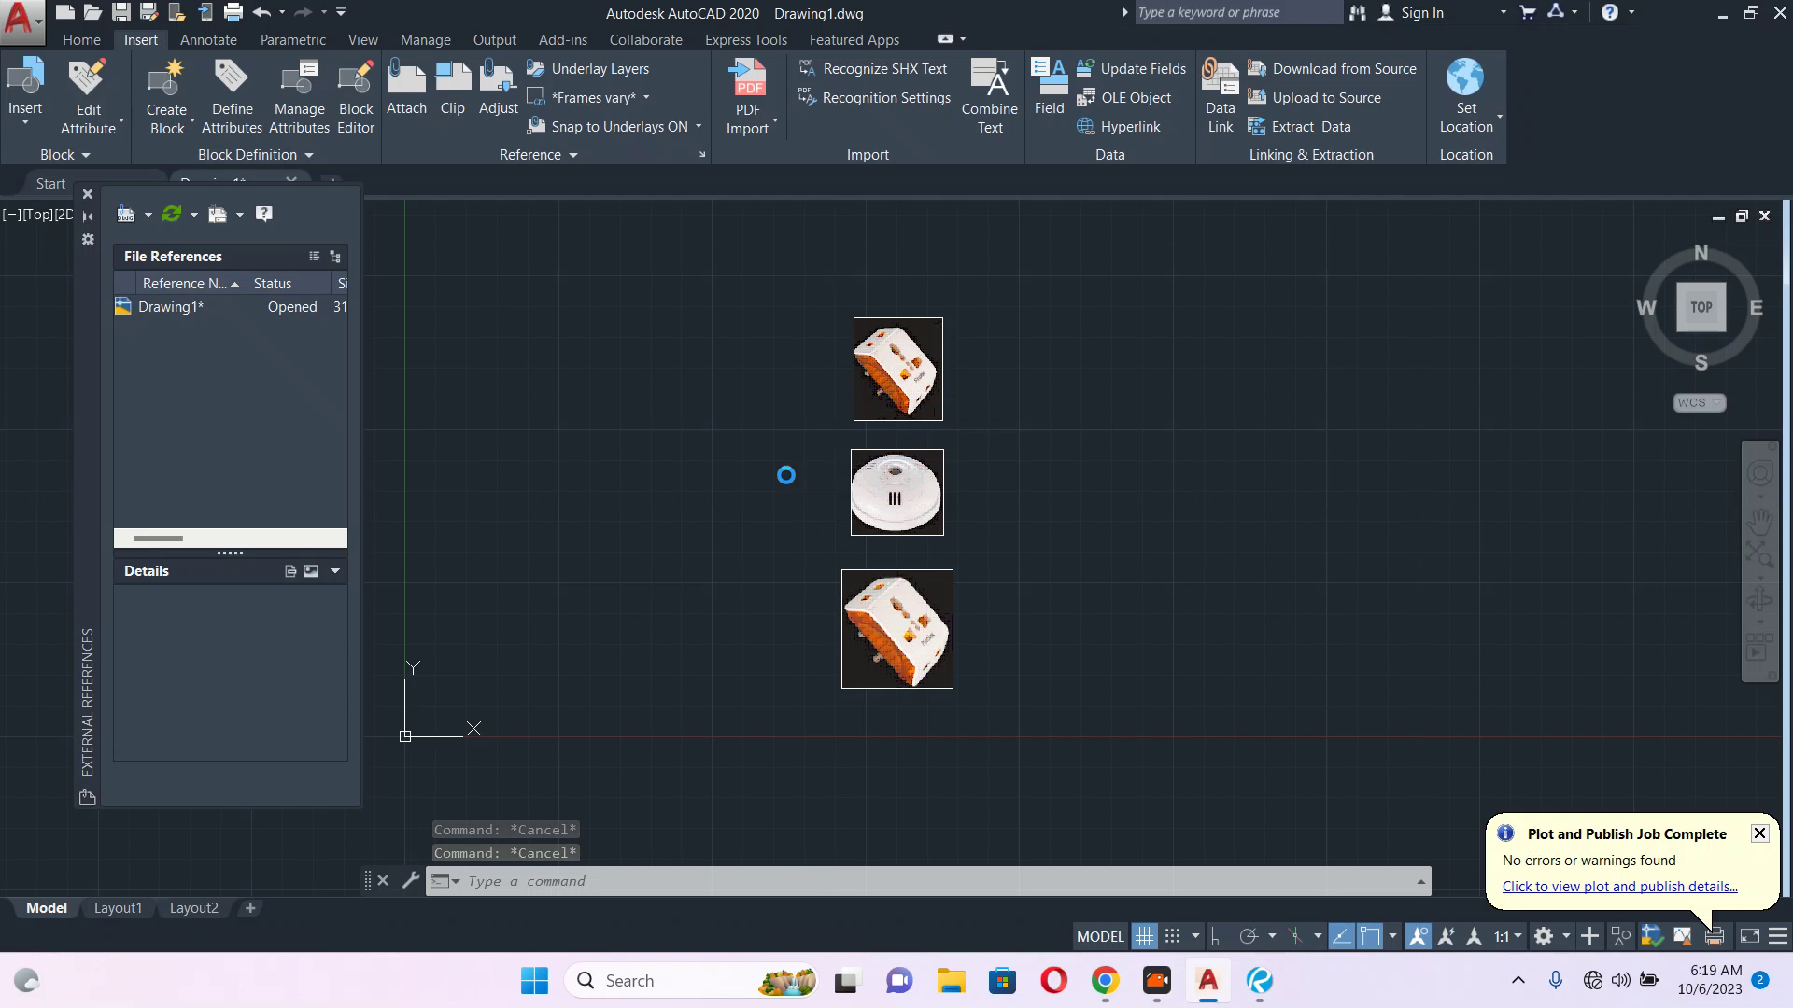
- Apply the previous plot's page setup with ANSI full bleed A paper size
{"action": "left_click", "coordinate": [719, 245]}
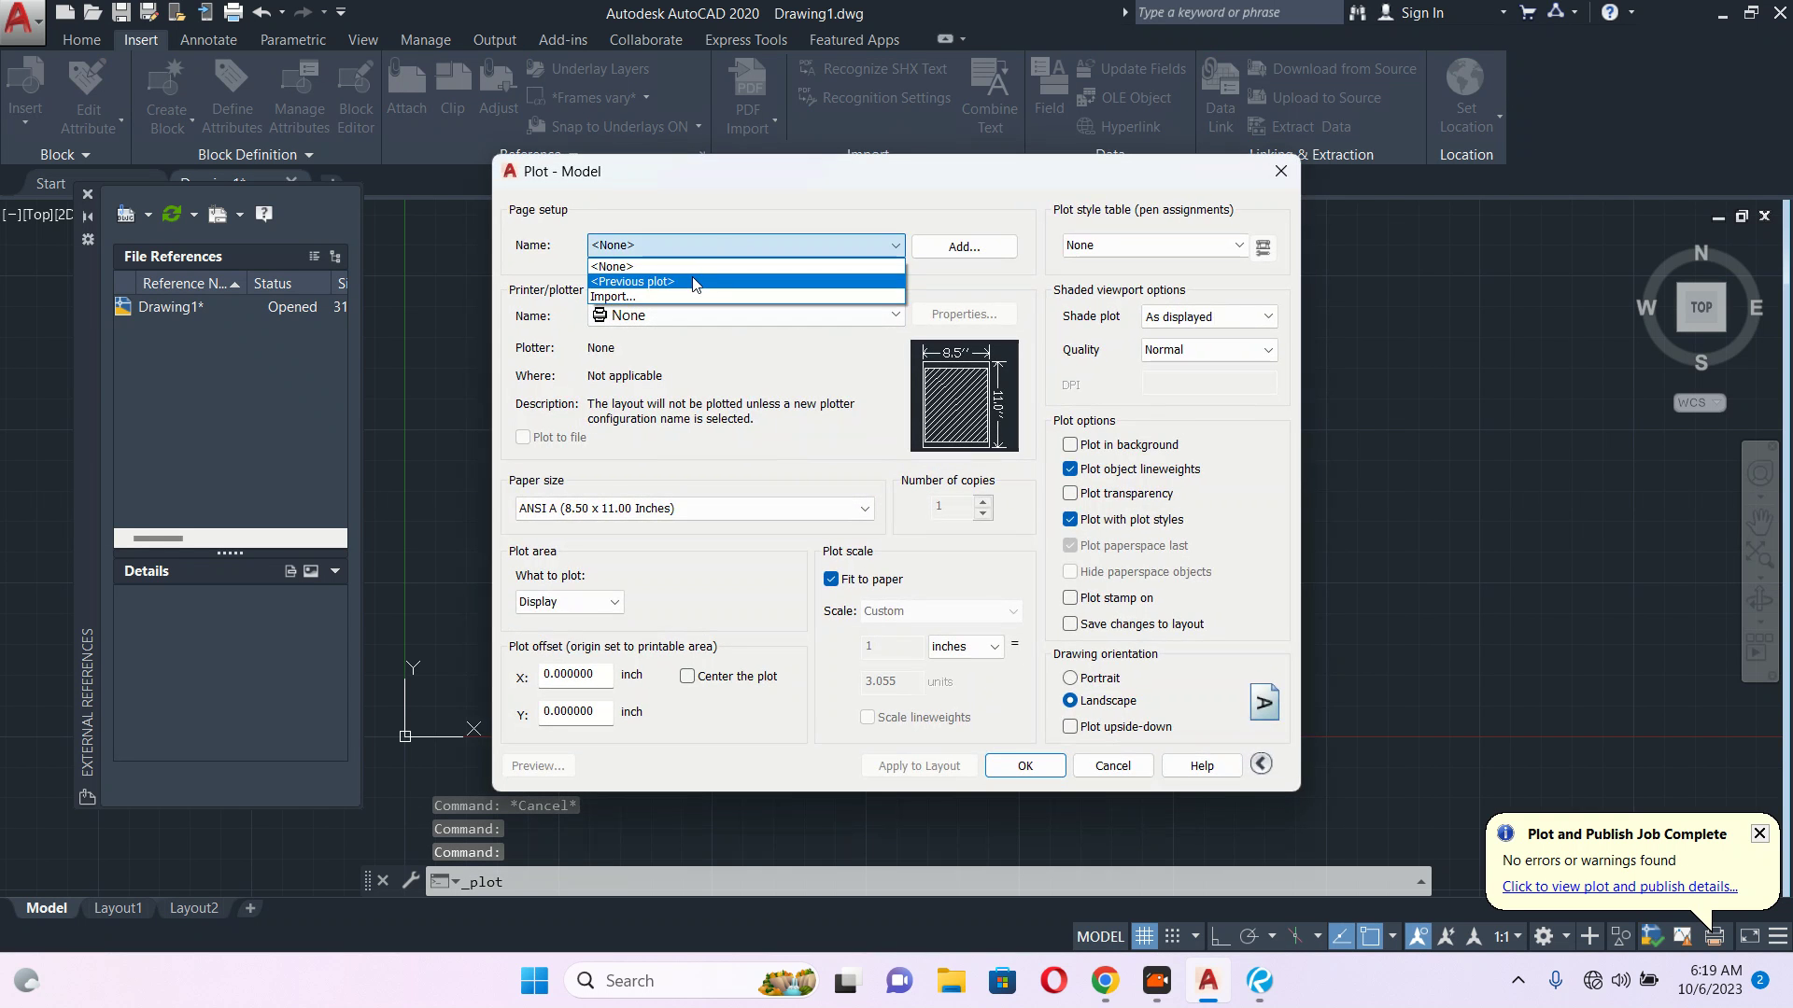
{"action": "left_click", "coordinate": [695, 282]}
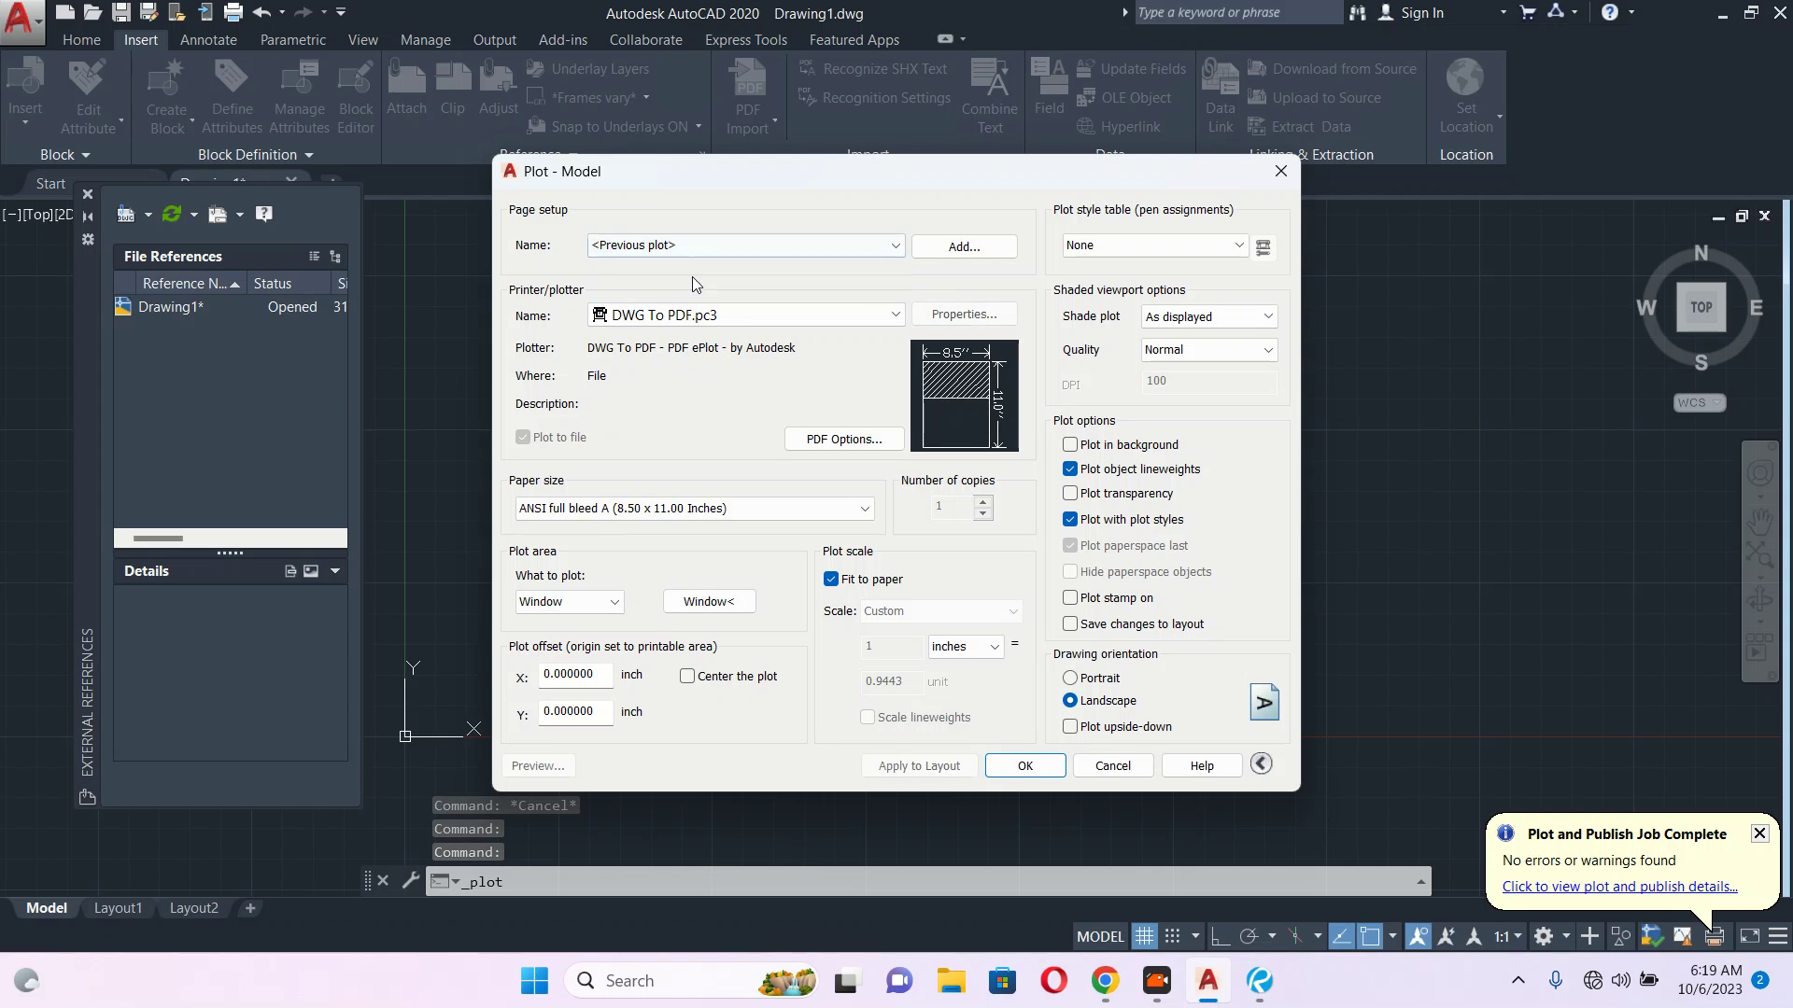
{"action": "left_click", "coordinate": [721, 510]}
{"action": "left_click", "coordinate": [710, 529]}
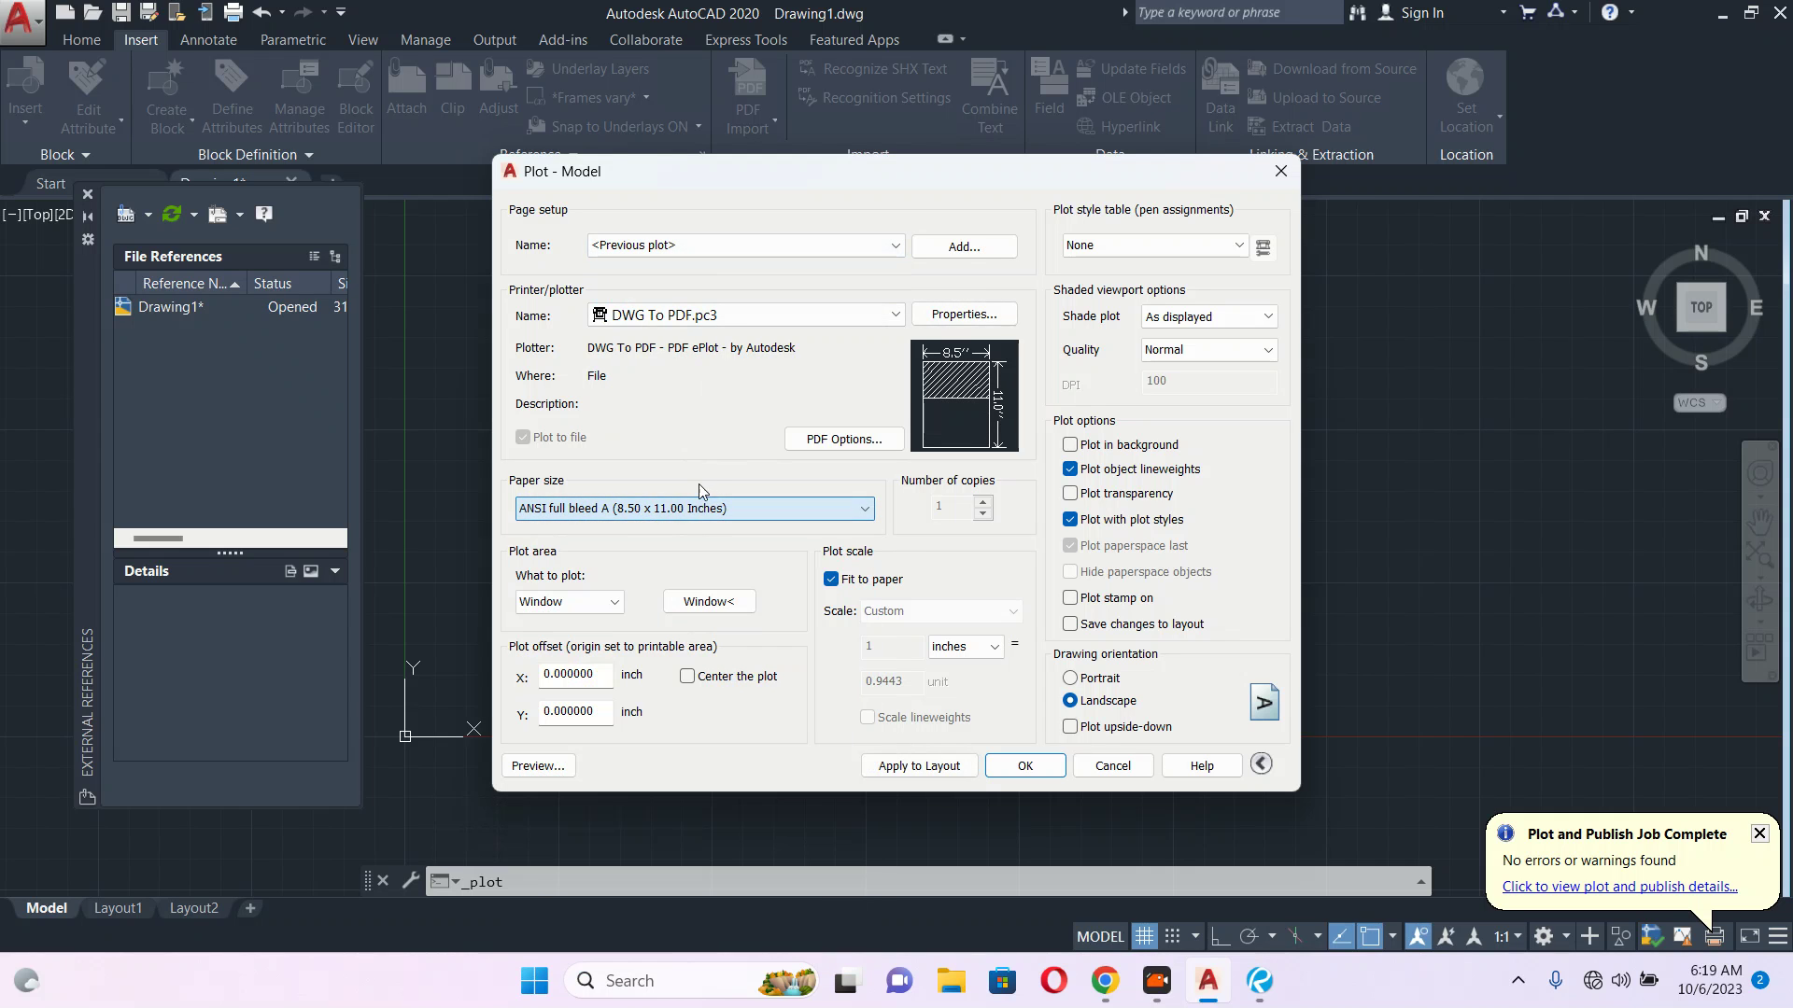
- Window the plot area around the three images, then cancel the plot without plotting
{"action": "left_click", "coordinate": [705, 602]}
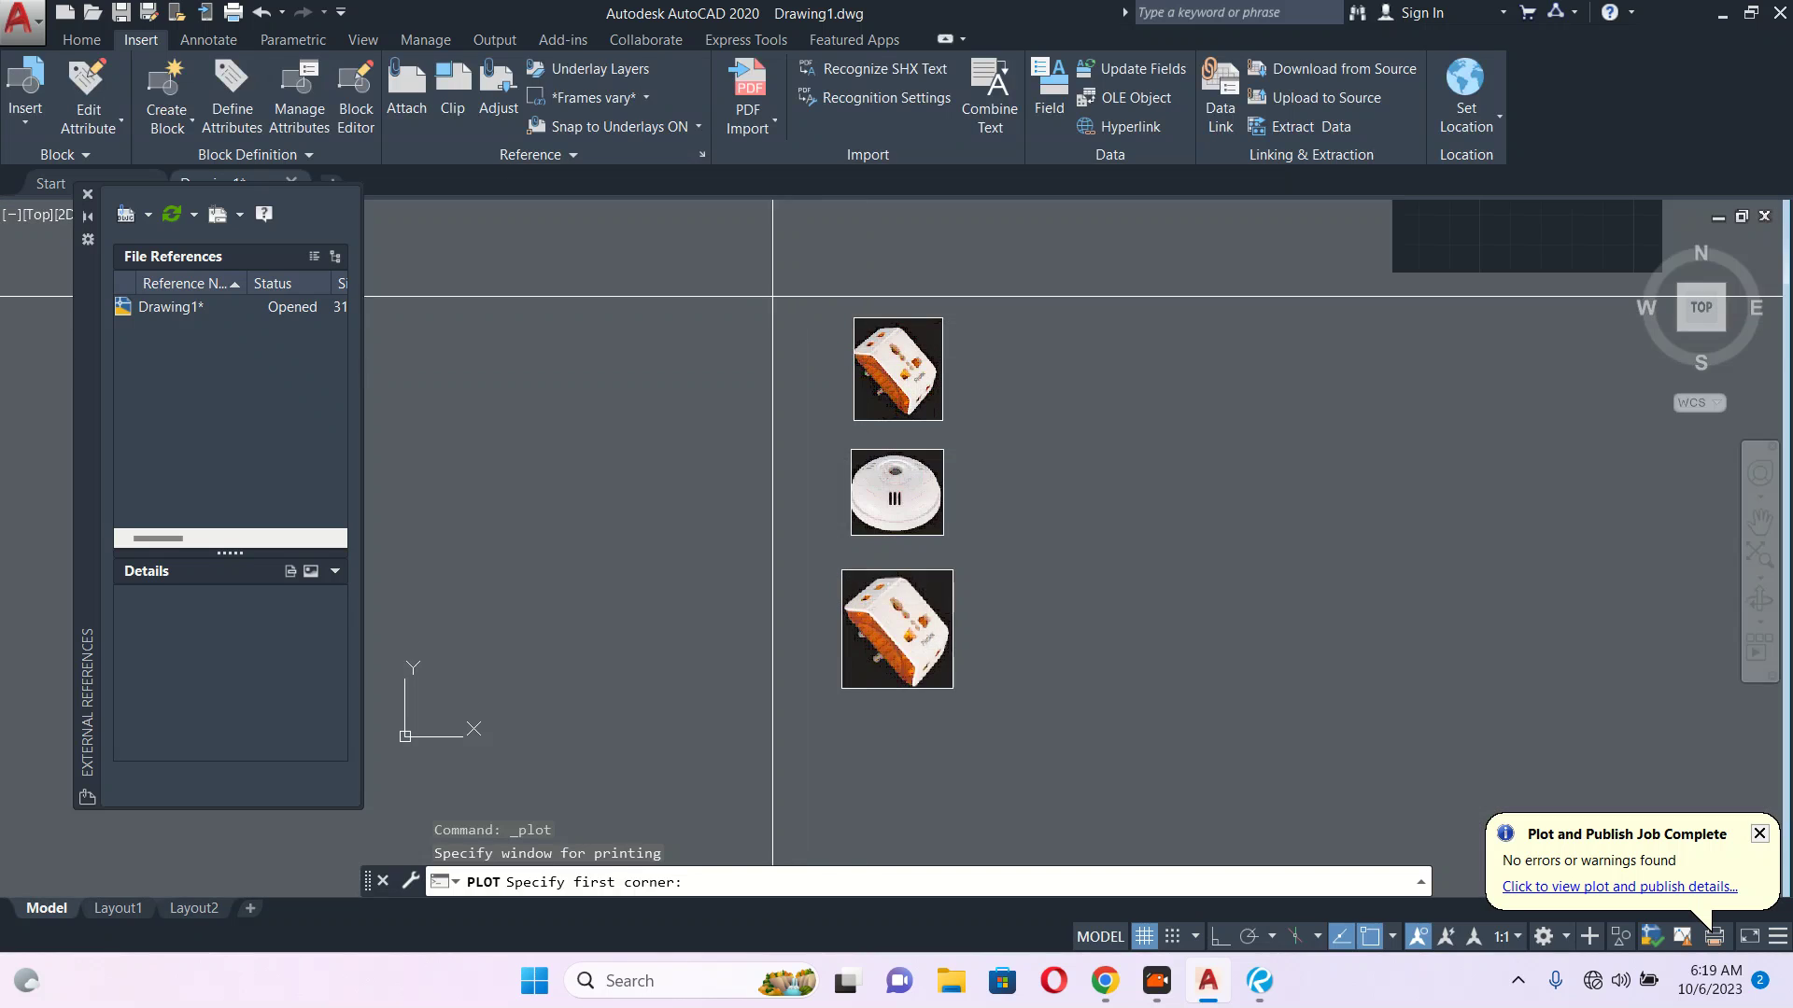
{"action": "left_click", "coordinate": [761, 262]}
{"action": "left_click", "coordinate": [1059, 720]}
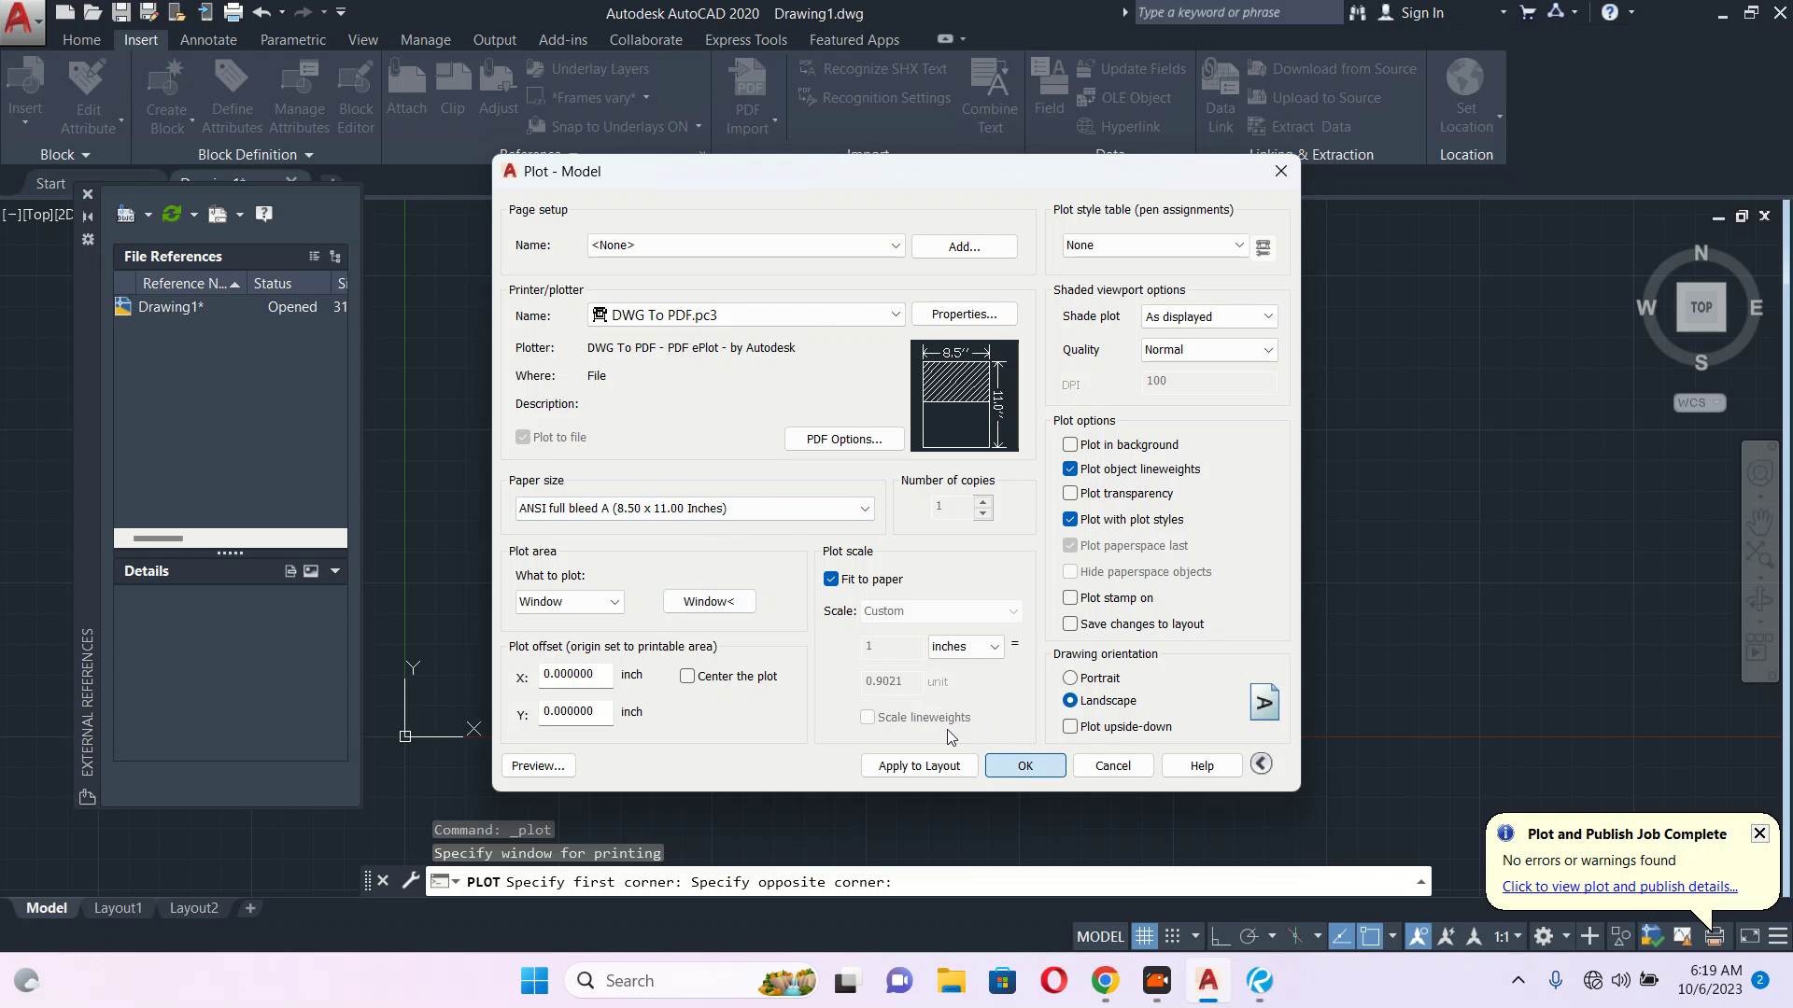
{"action": "key", "text": "Return"}
{"action": "key", "text": "Escape"}
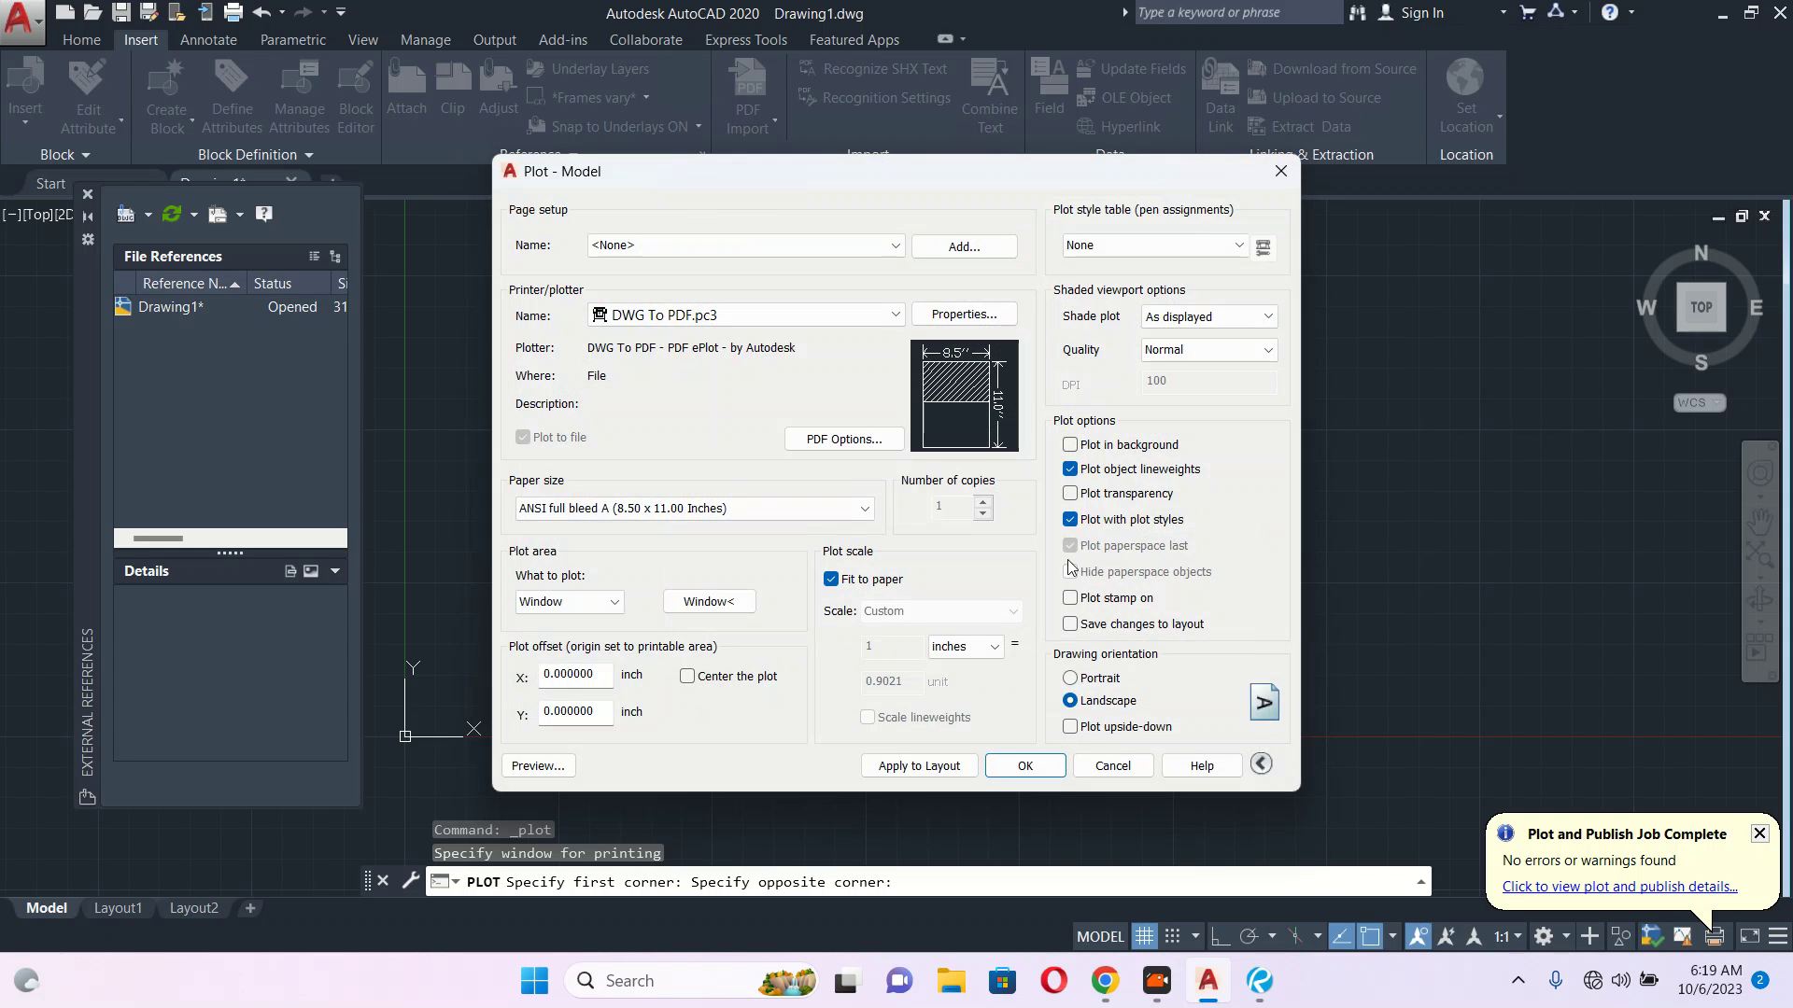
{"action": "key", "text": "Escape"}
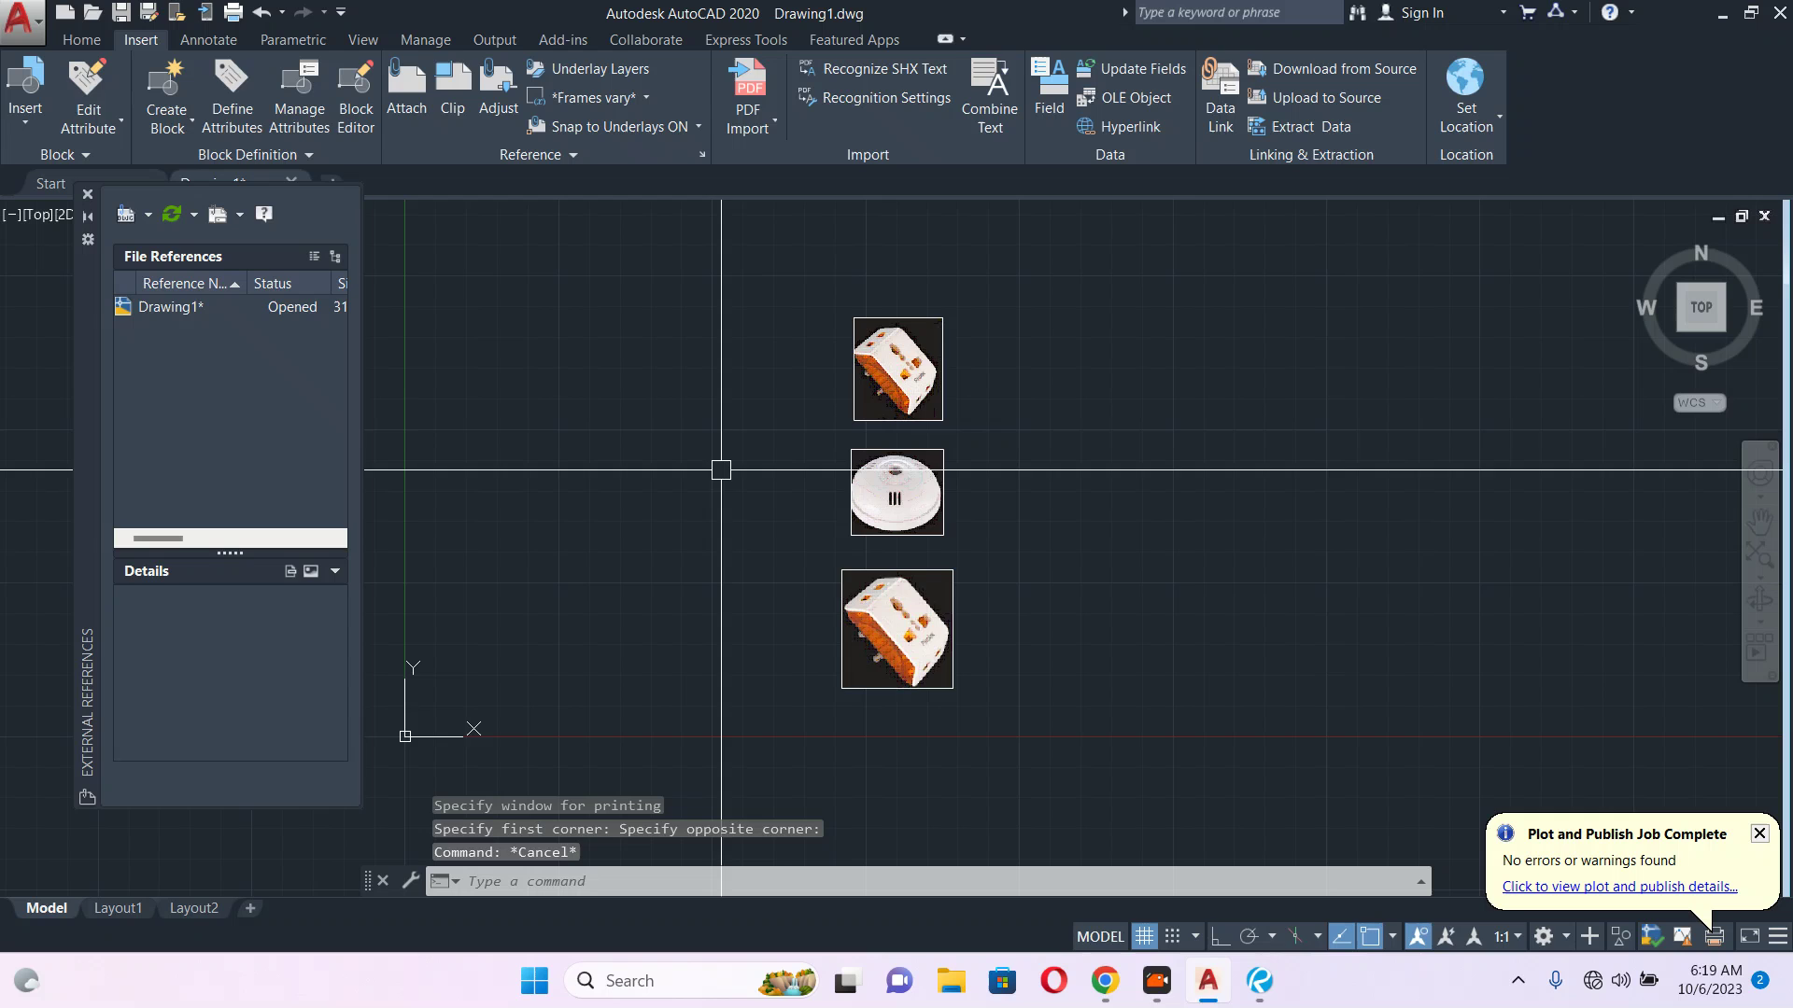
- Import 0001.pdf with raster image import enabled, adding the three photos as image references
{"action": "left_click", "coordinate": [753, 116]}
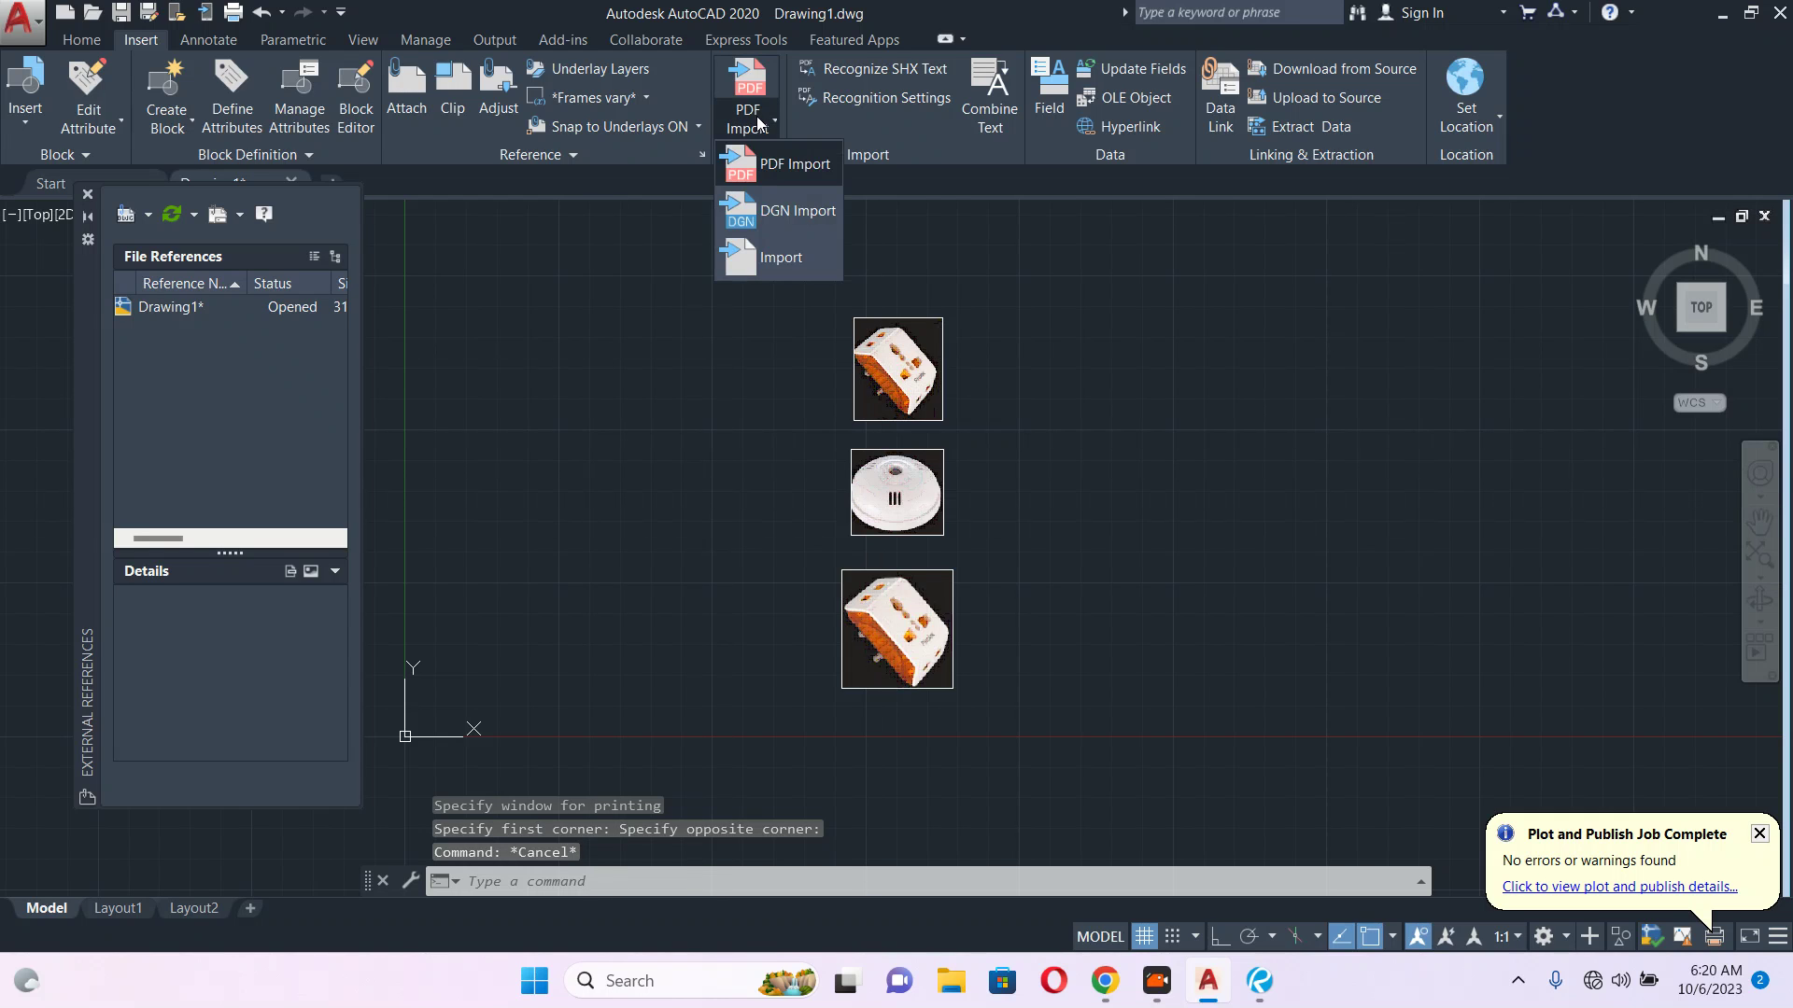
{"action": "left_click", "coordinate": [792, 165]}
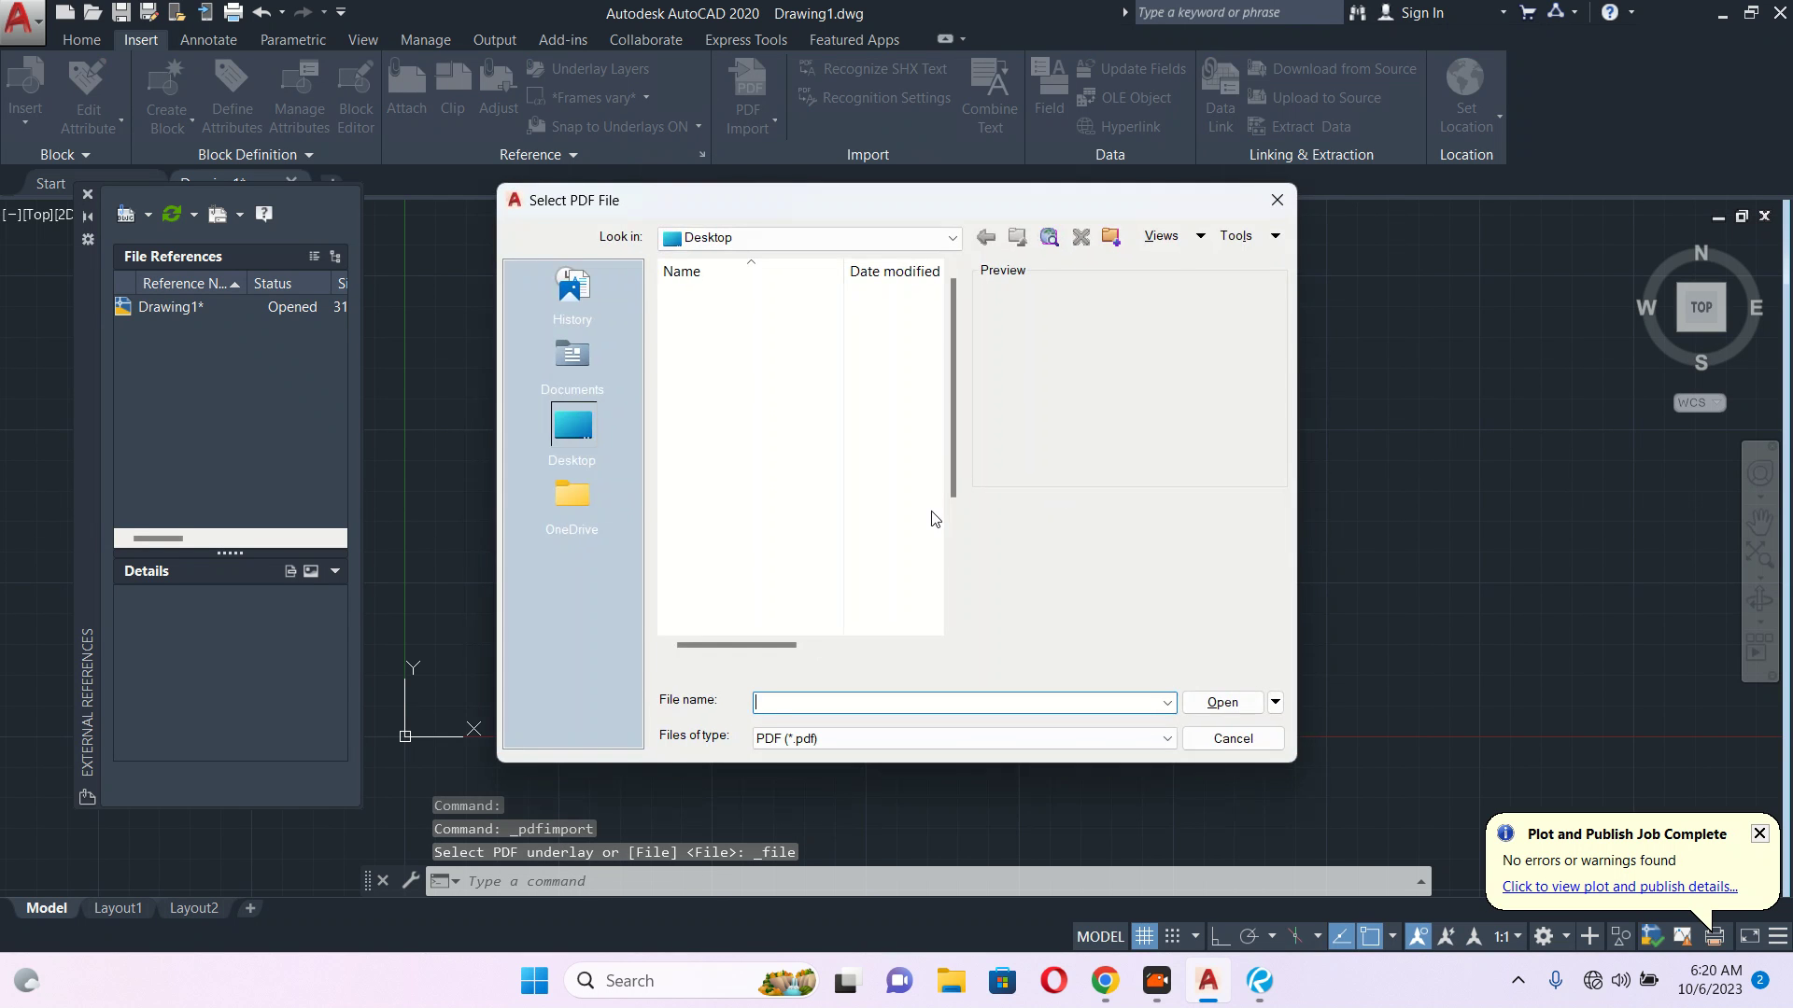
{"action": "scroll", "coordinate": [813, 536], "scroll_direction": "down", "scroll_amount": 3}
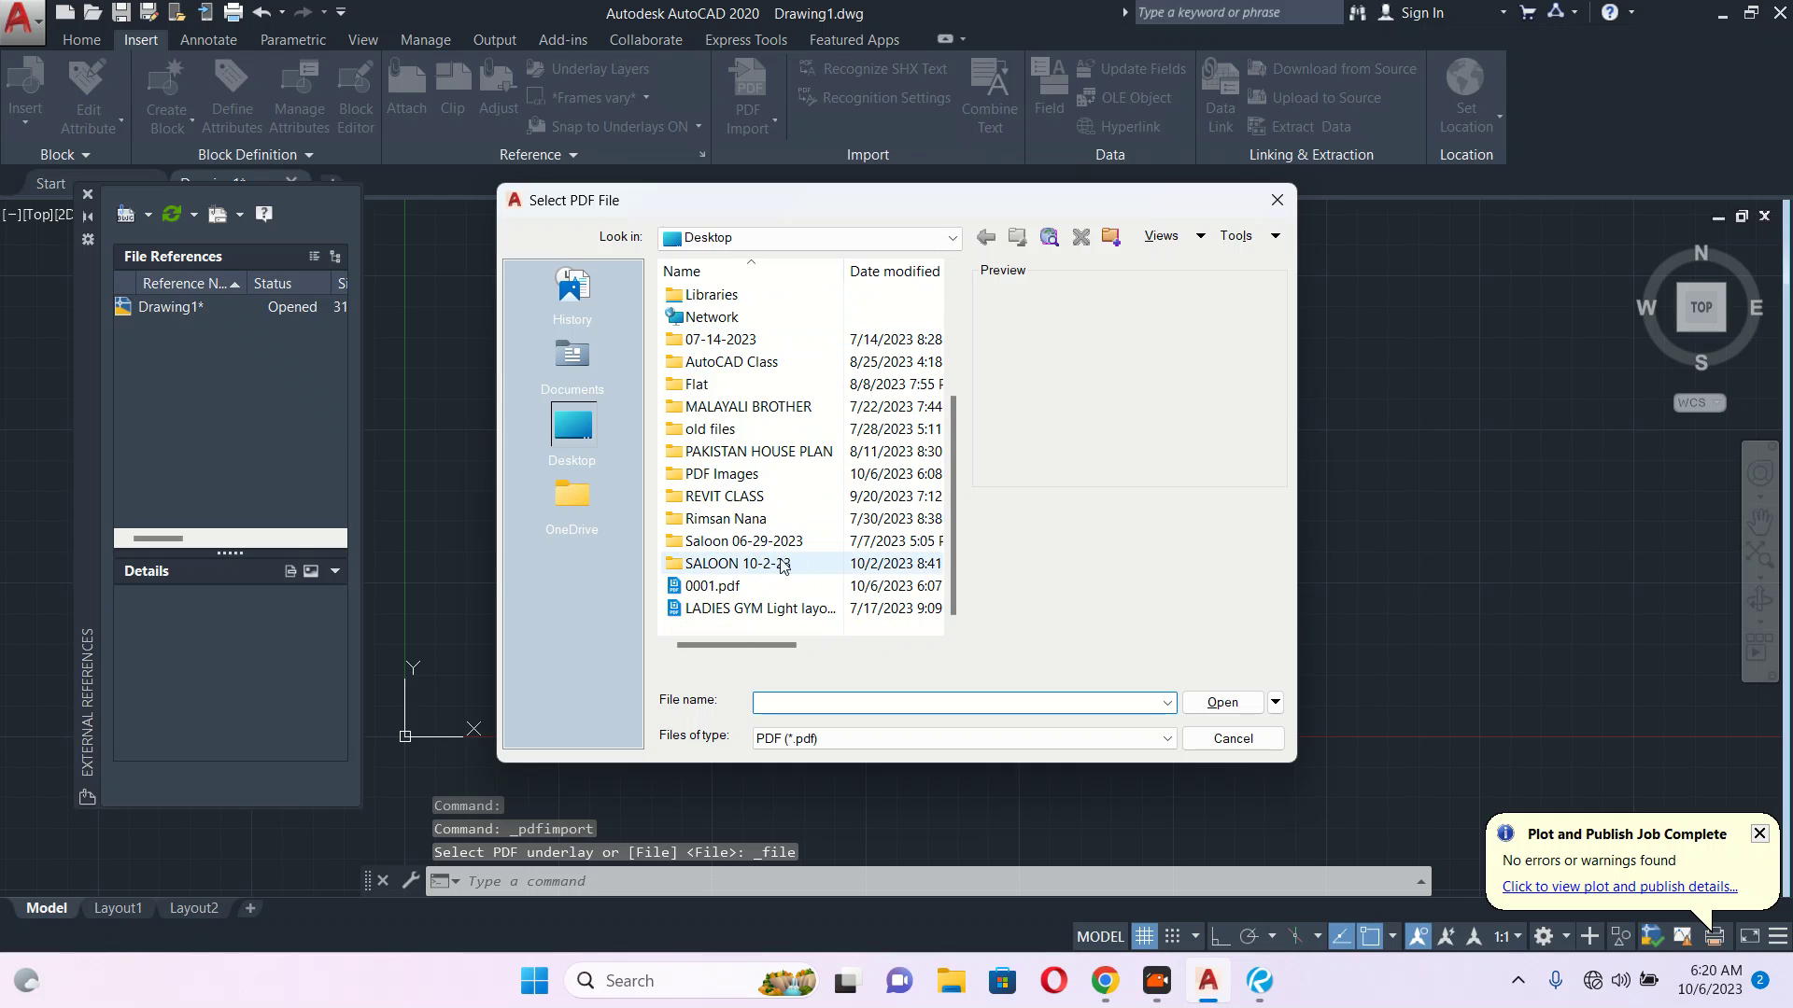
{"action": "left_click", "coordinate": [738, 585]}
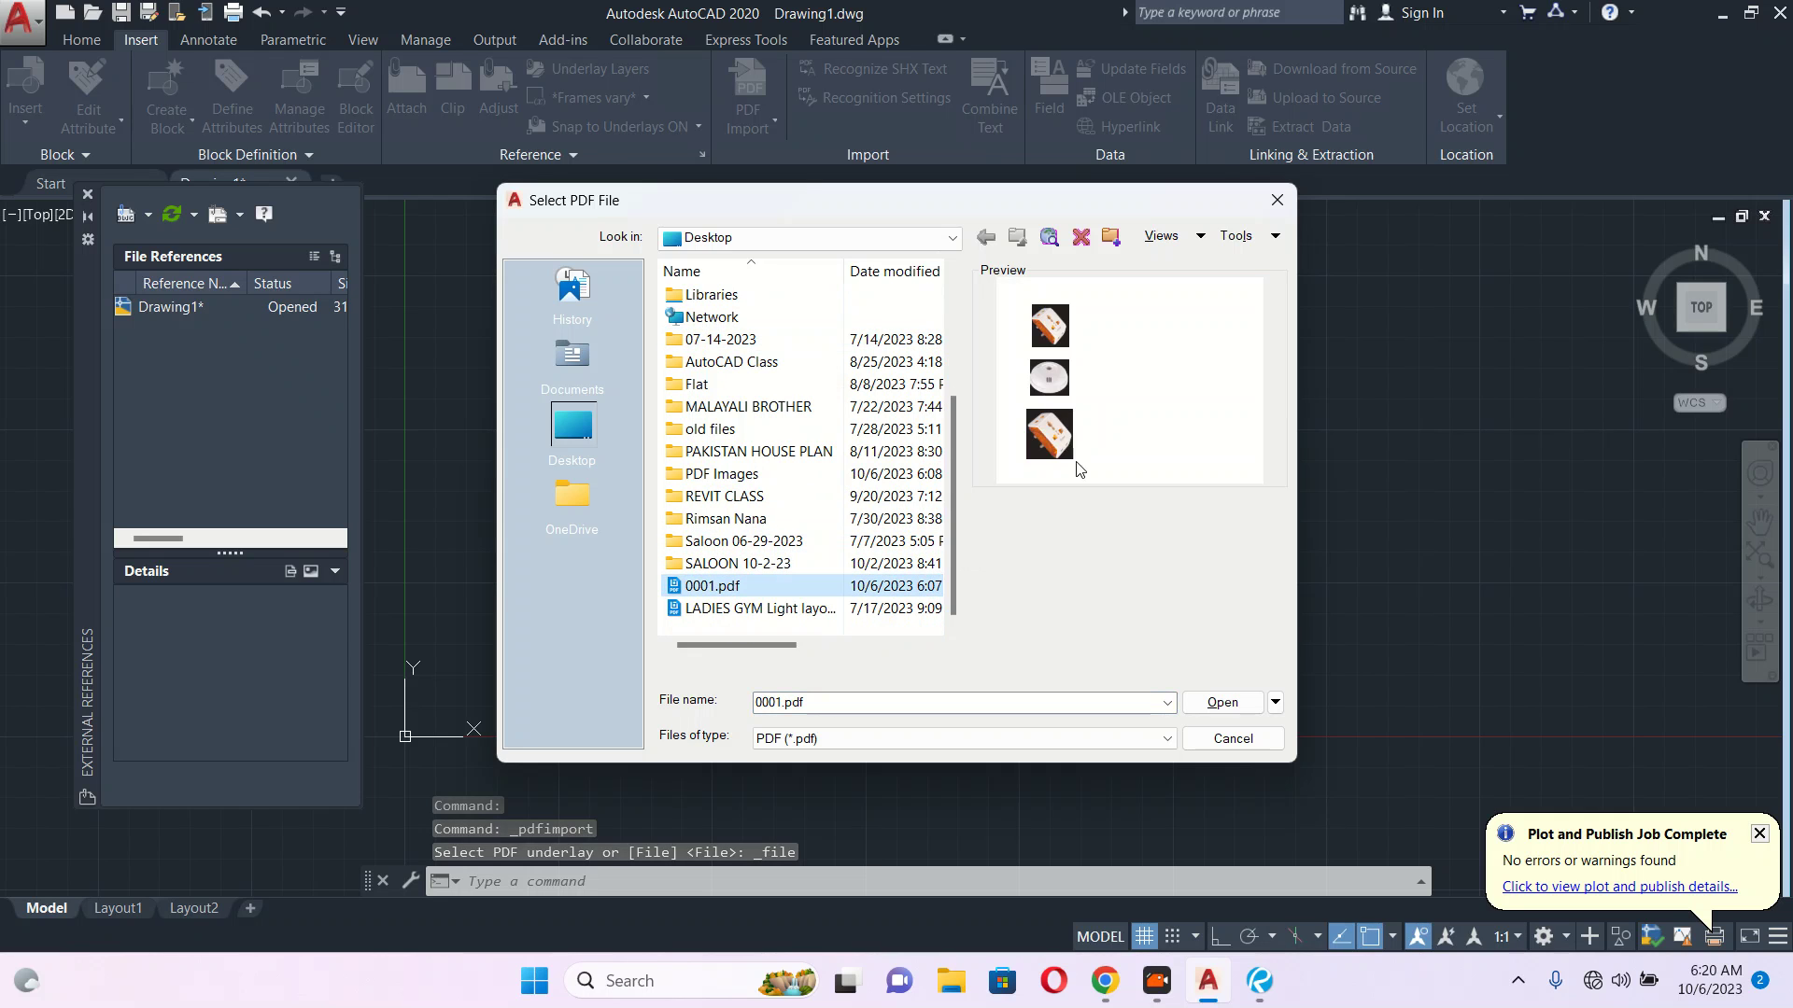
{"action": "left_click", "coordinate": [1219, 702]}
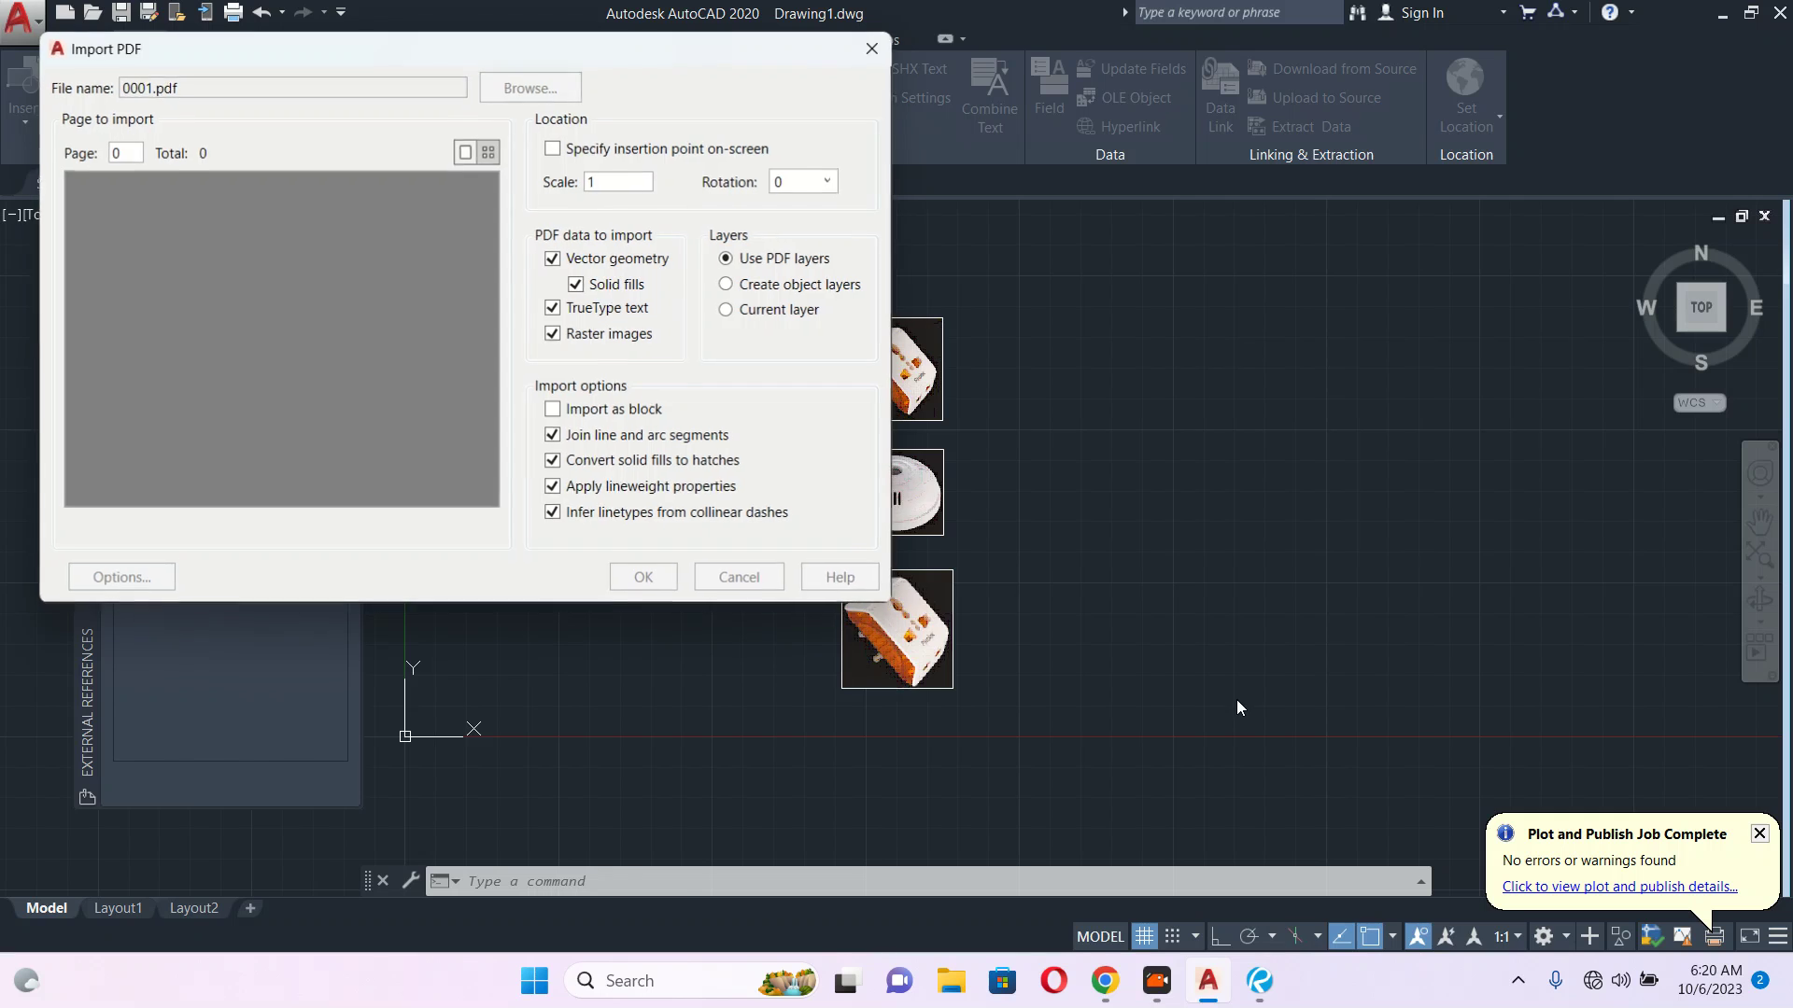
{"action": "left_click_drag", "start_coordinate": [622, 60], "coordinate": [1095, 183]}
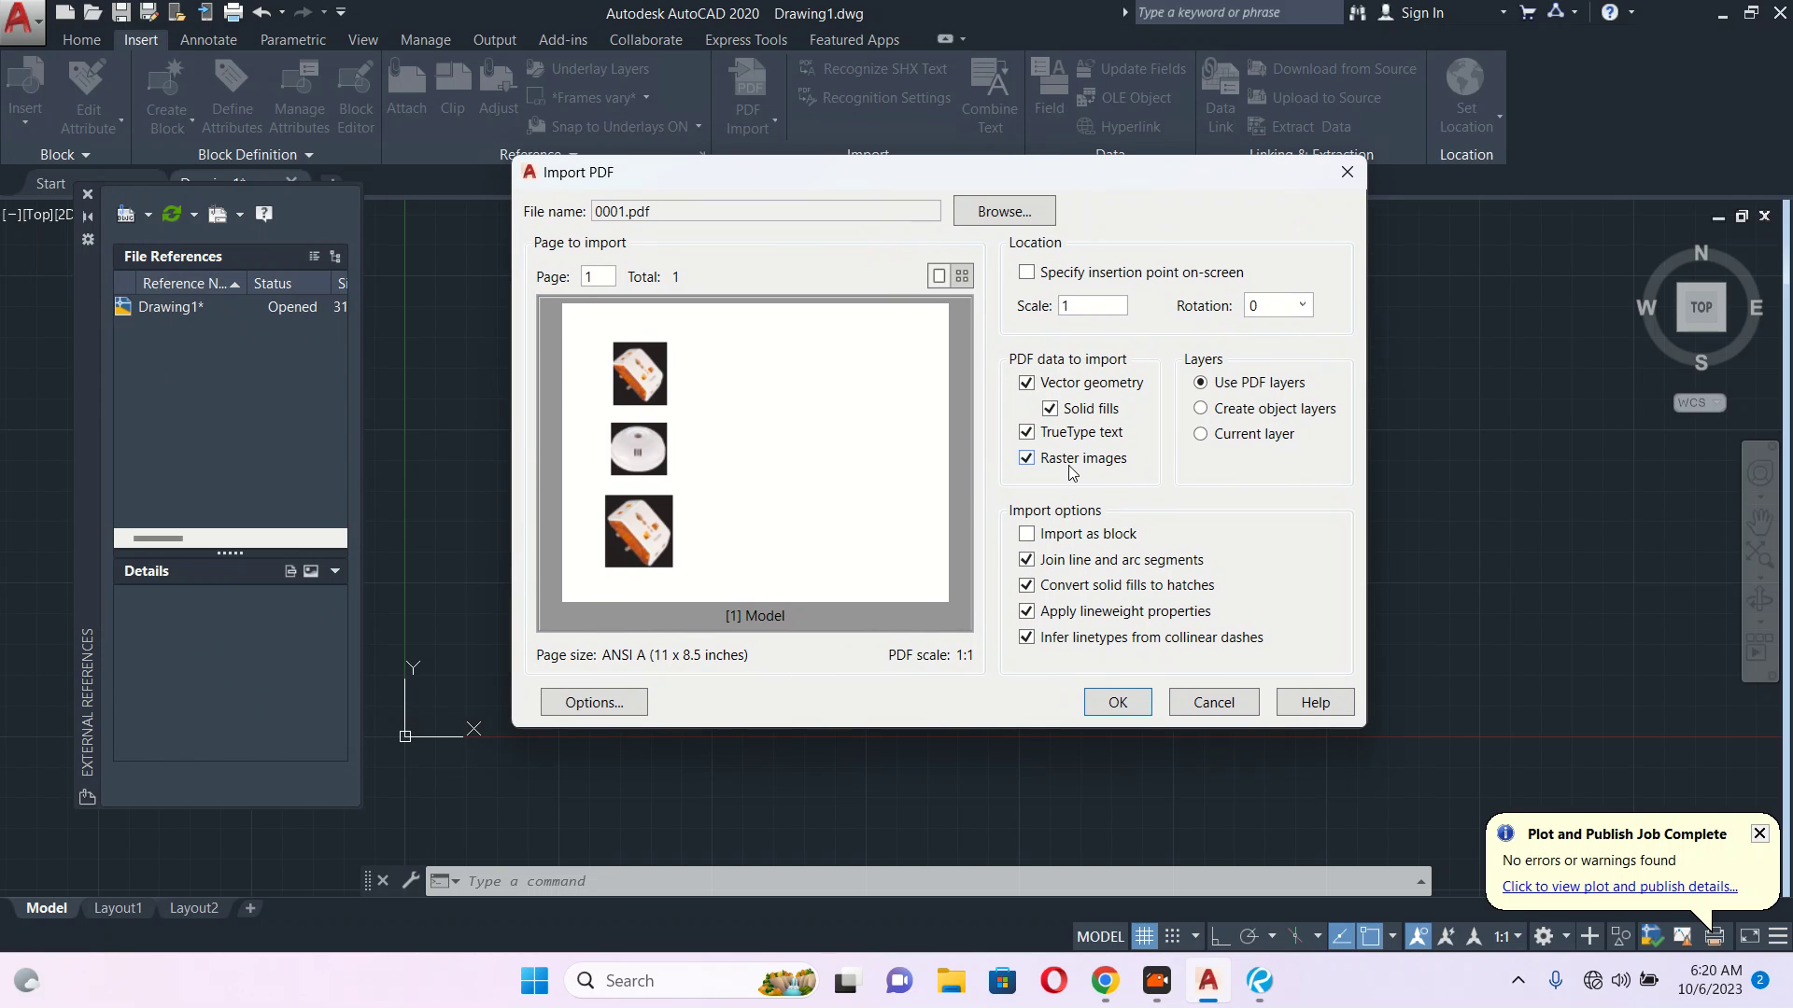
{"action": "left_click", "coordinate": [1032, 462]}
{"action": "left_click", "coordinate": [1138, 705]}
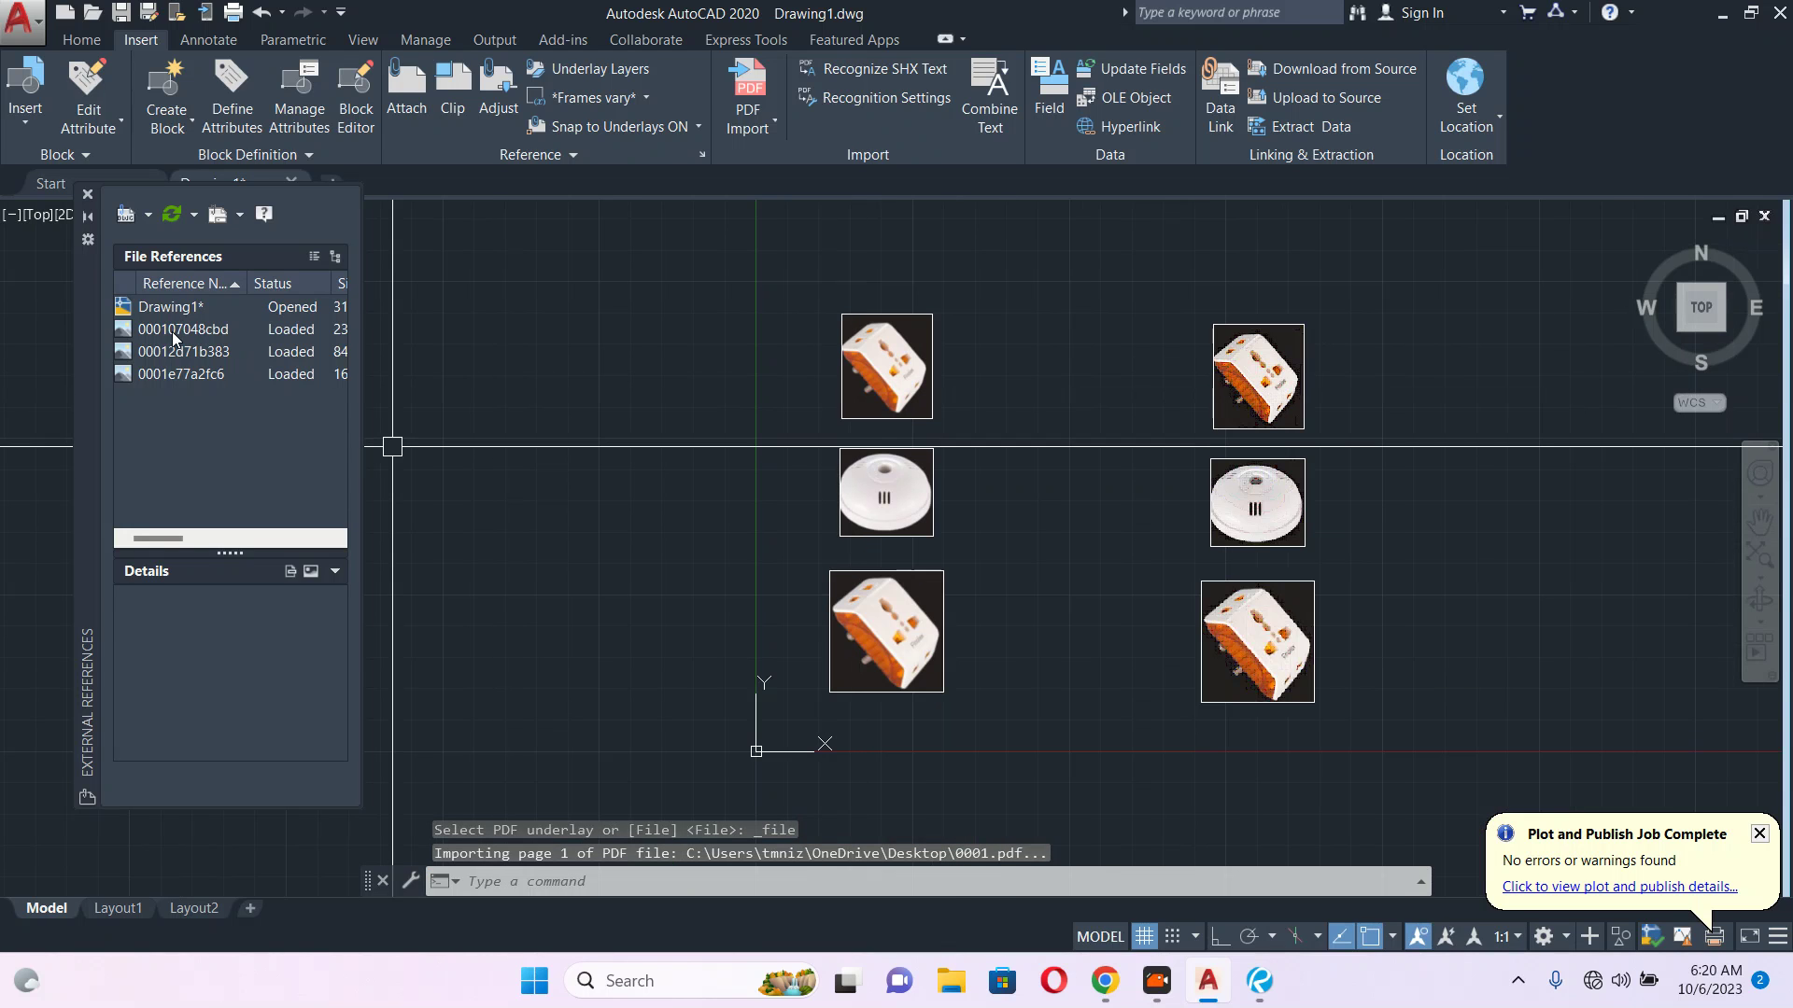
- Inspect details of image references 000107048cbd, 0001e77a2fc6 and 00012d71b383
{"action": "left_click", "coordinate": [171, 331]}
{"action": "left_click", "coordinate": [176, 374]}
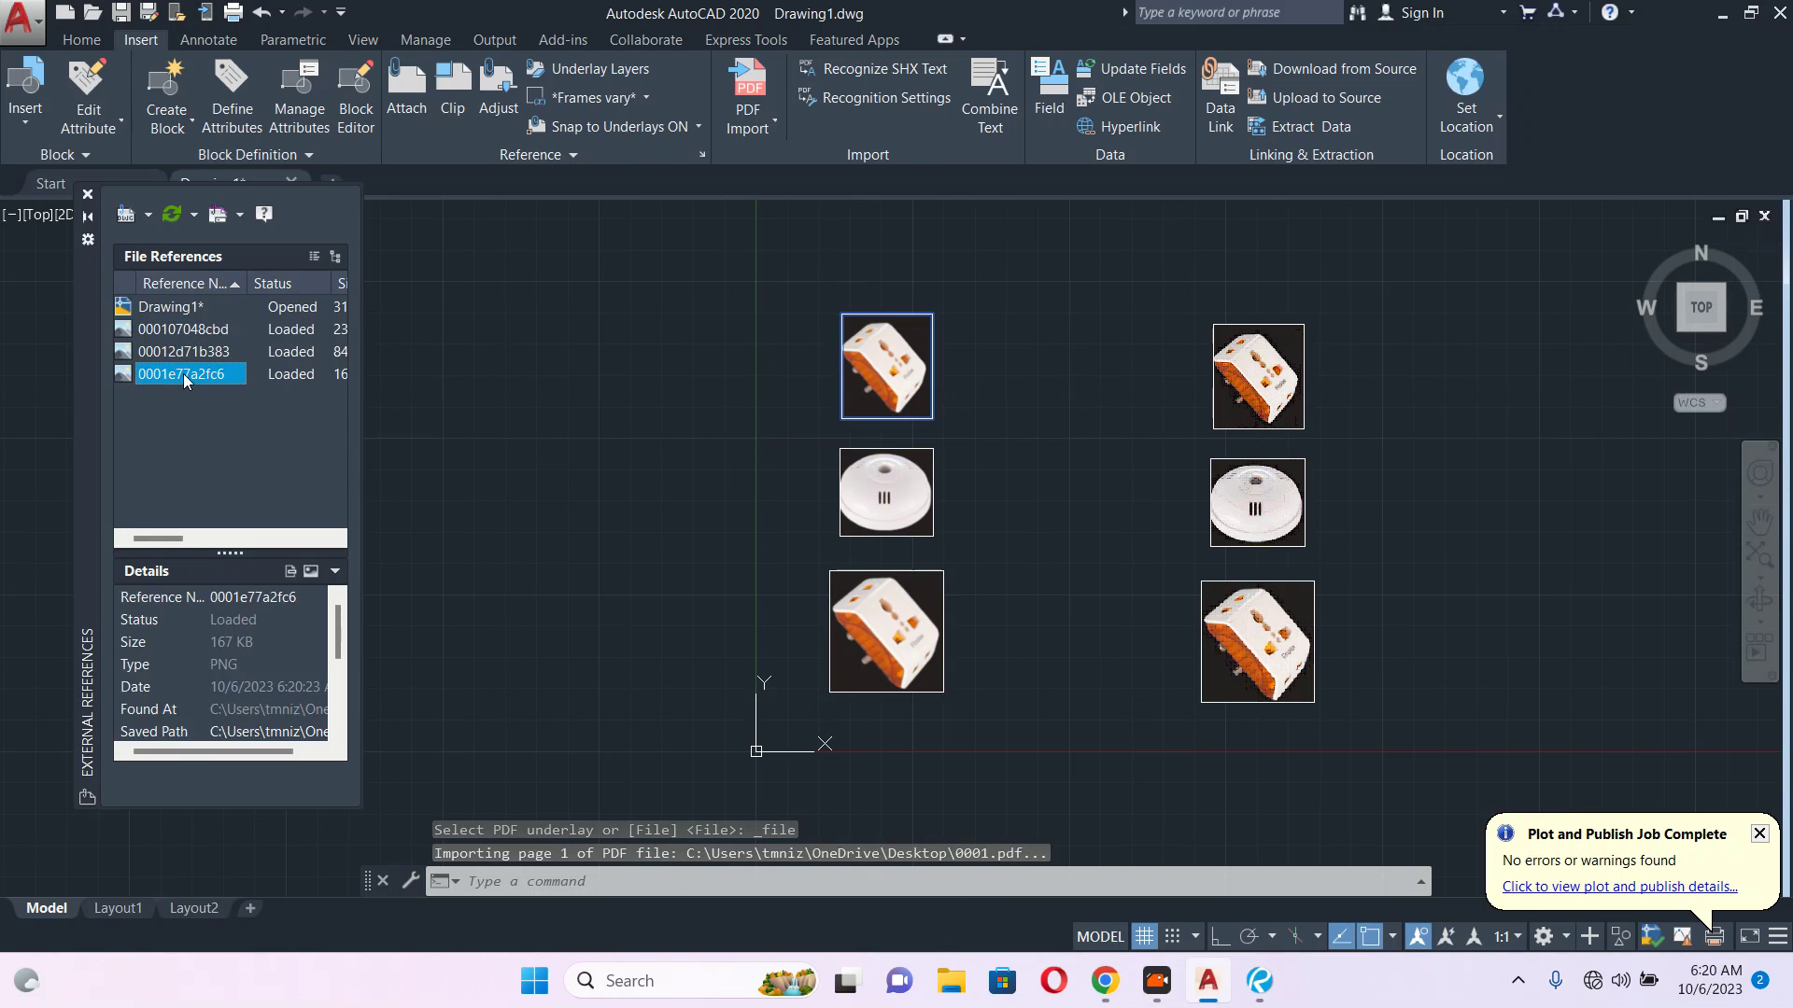
{"action": "left_click", "coordinate": [230, 353]}
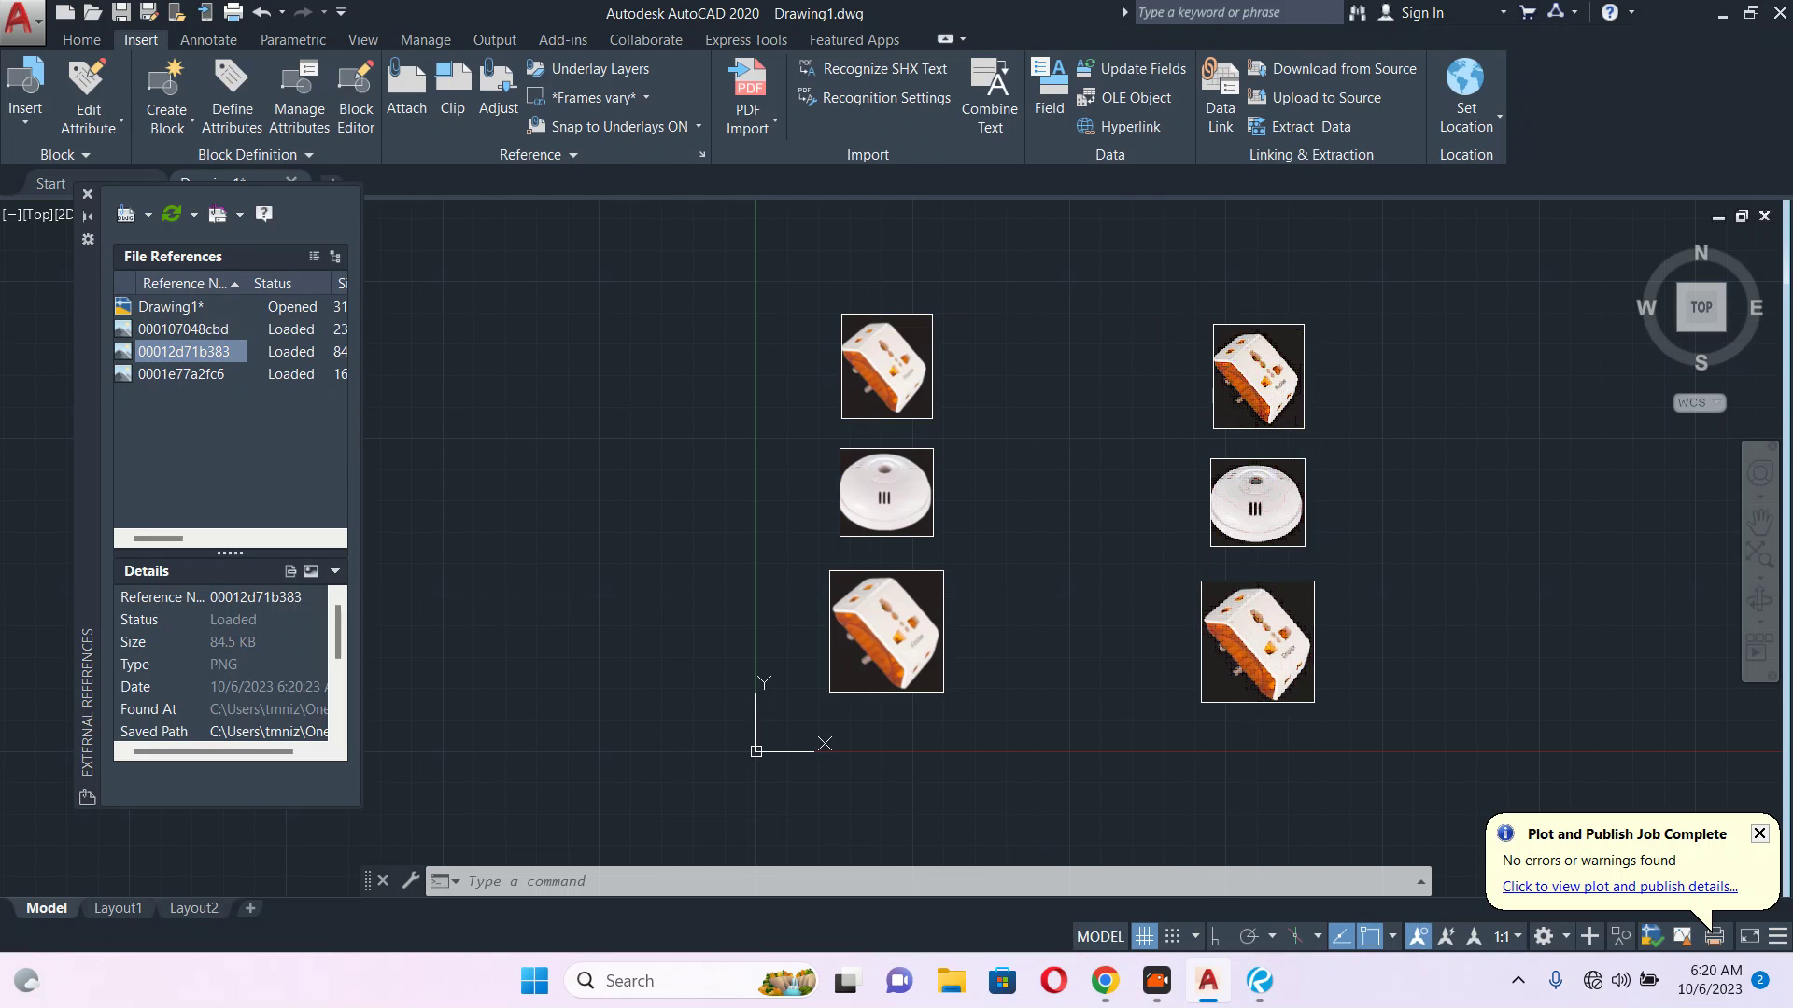
- Select then deselect the top-left image, and window-select the right-hand column of images
{"action": "left_click", "coordinate": [870, 314]}
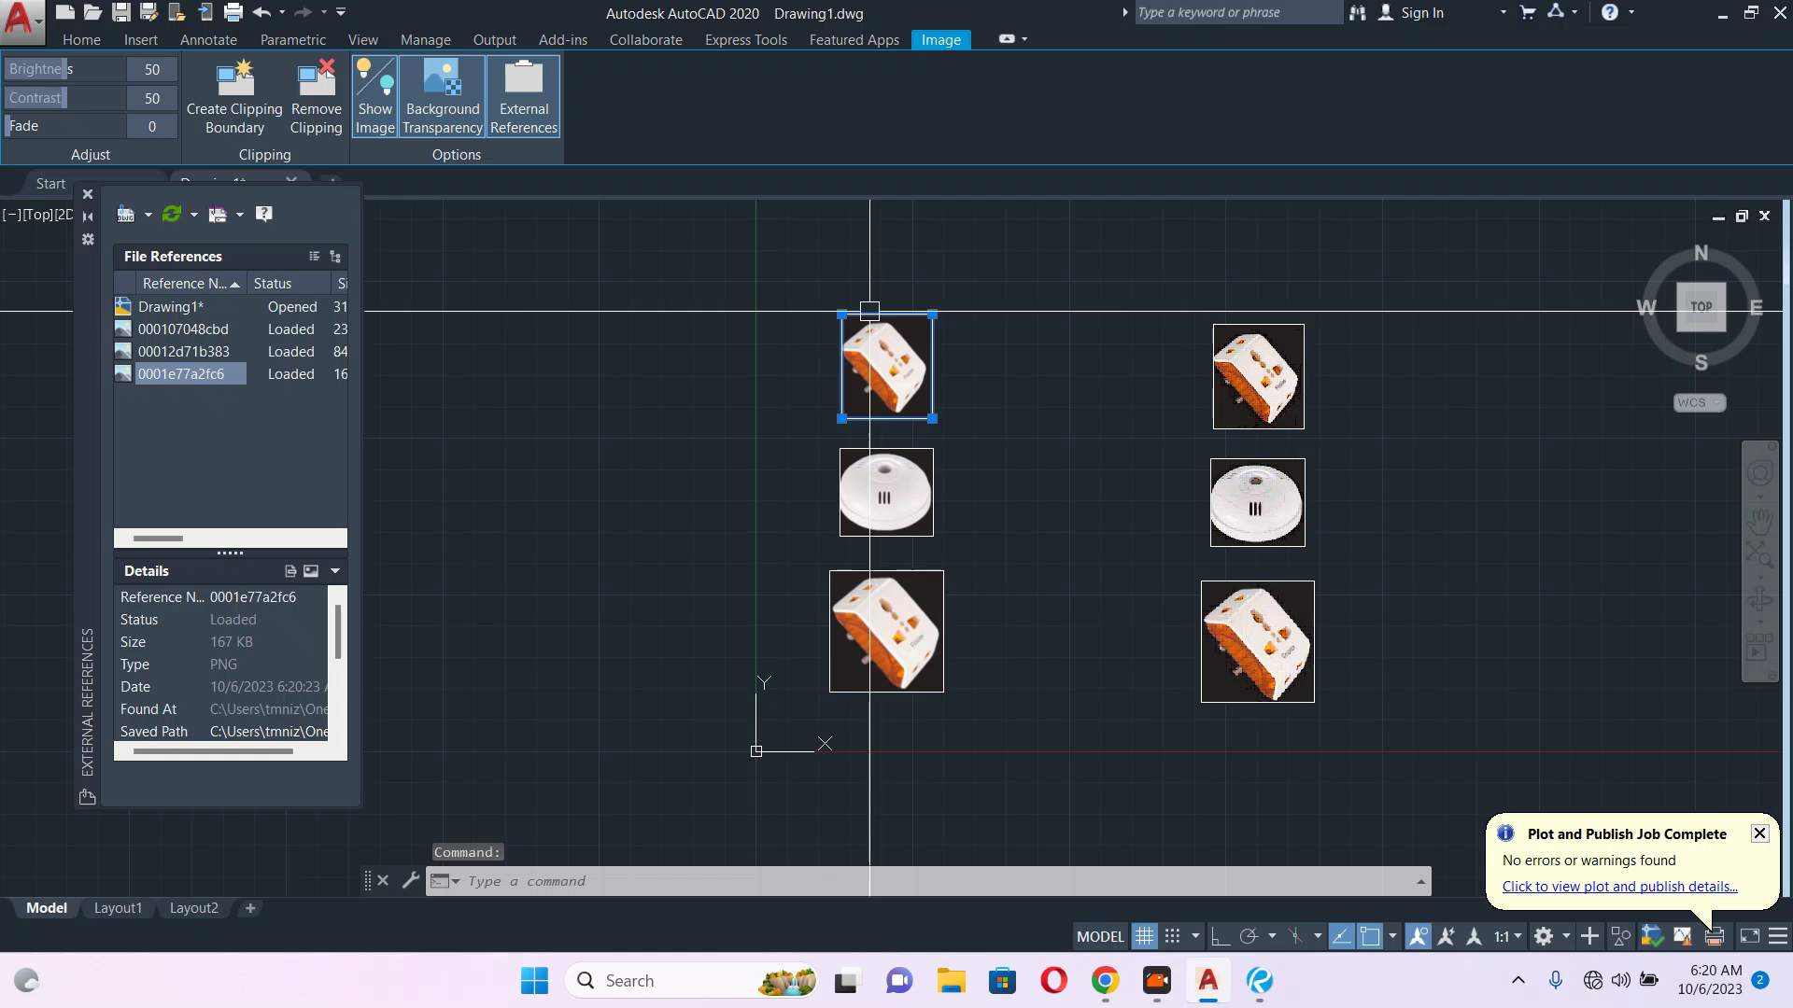
{"action": "key", "text": "Escape"}
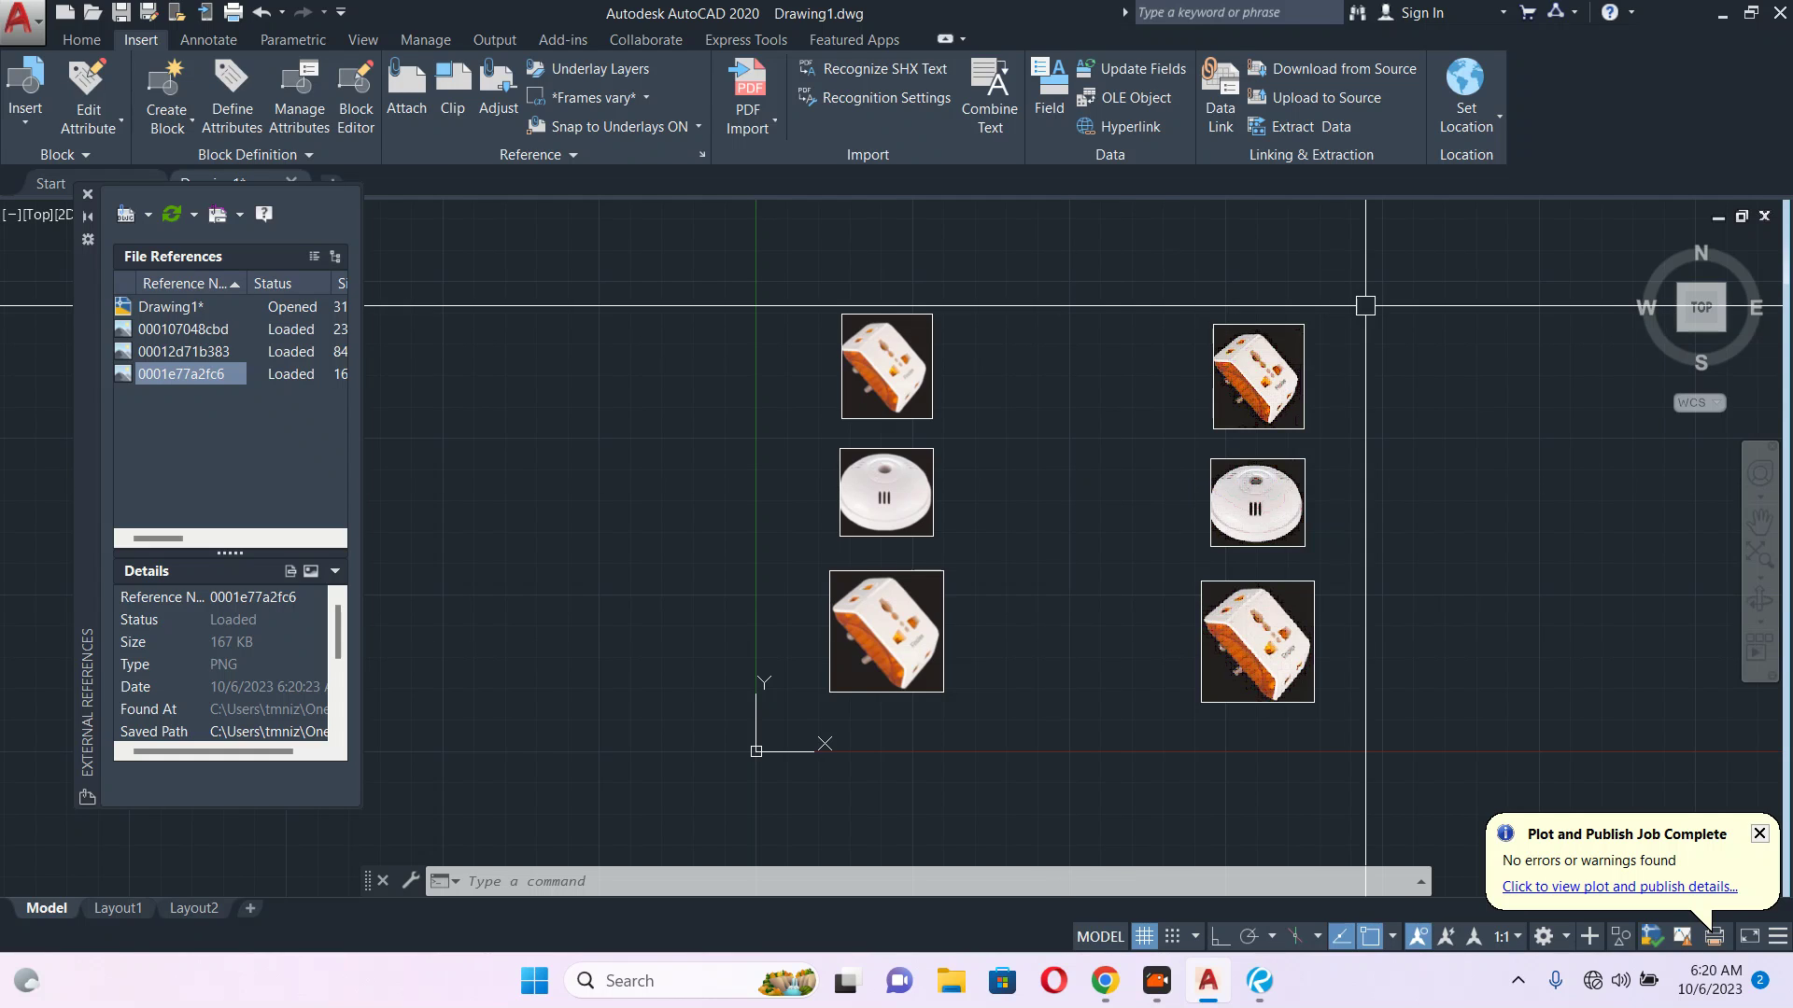
{"action": "left_click_drag", "start_coordinate": [1438, 294], "coordinate": [1119, 740]}
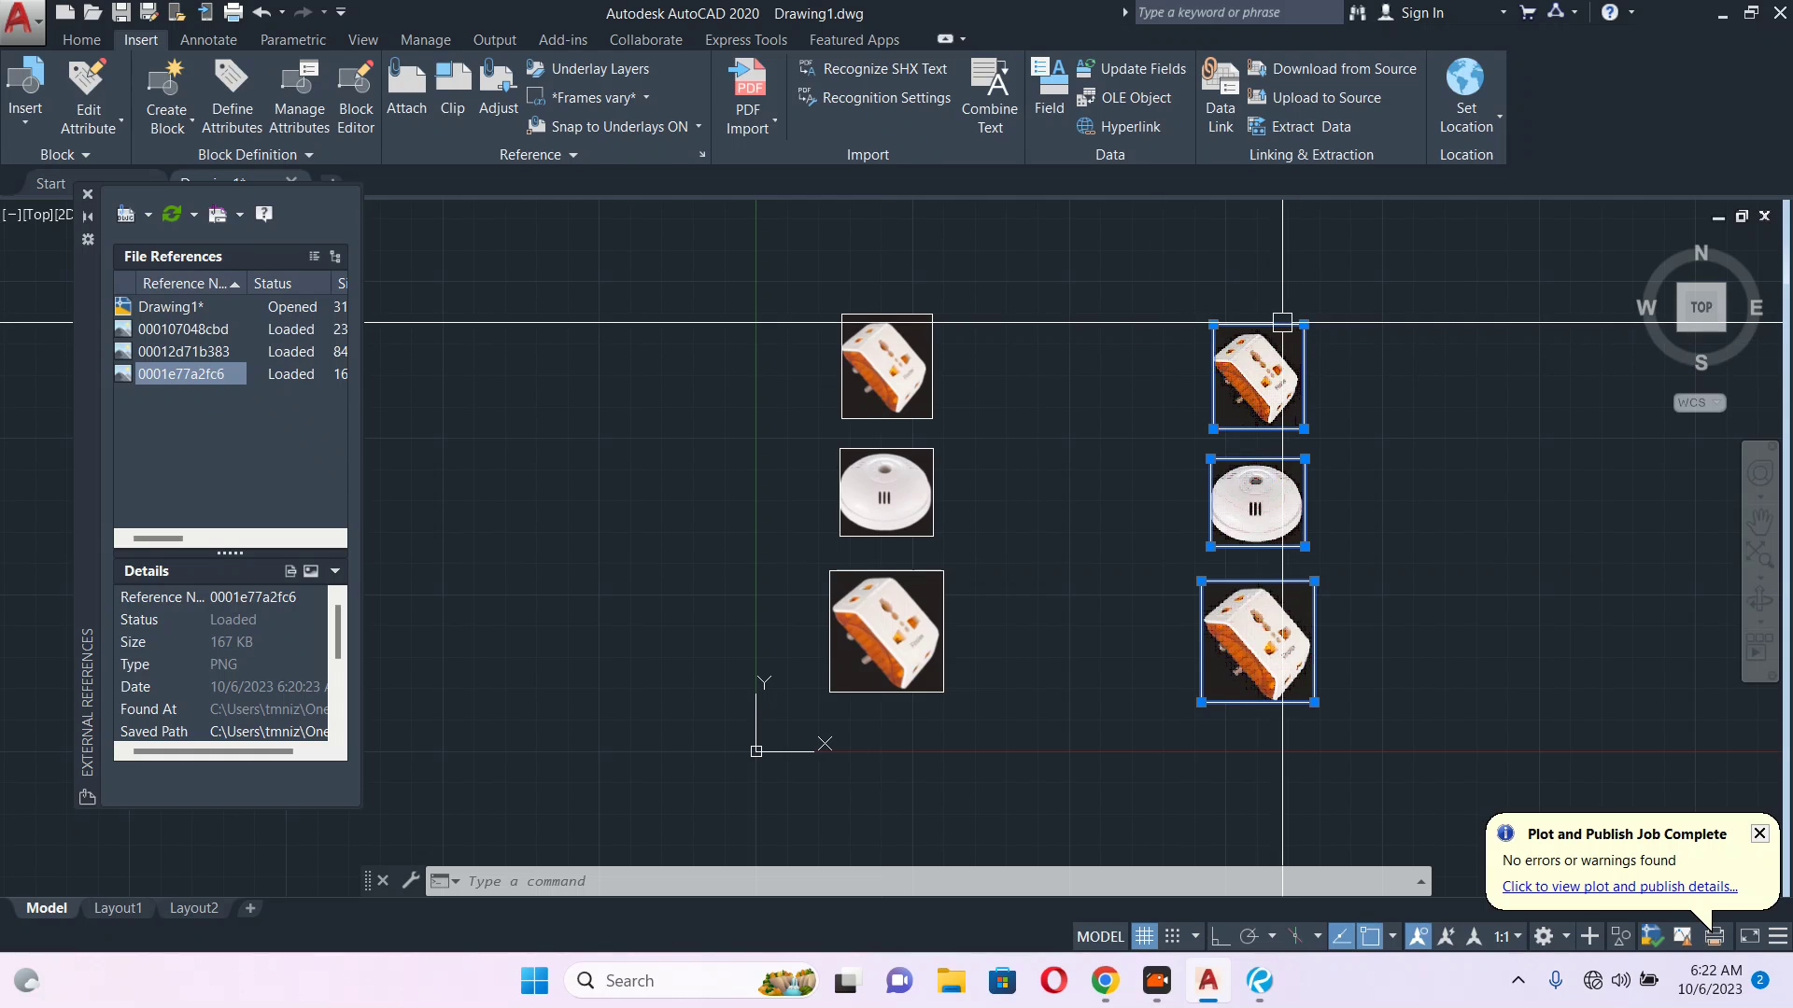
{"action": "middle_click_drag", "start_coordinate": [1357, 379], "coordinate": [1142, 415]}
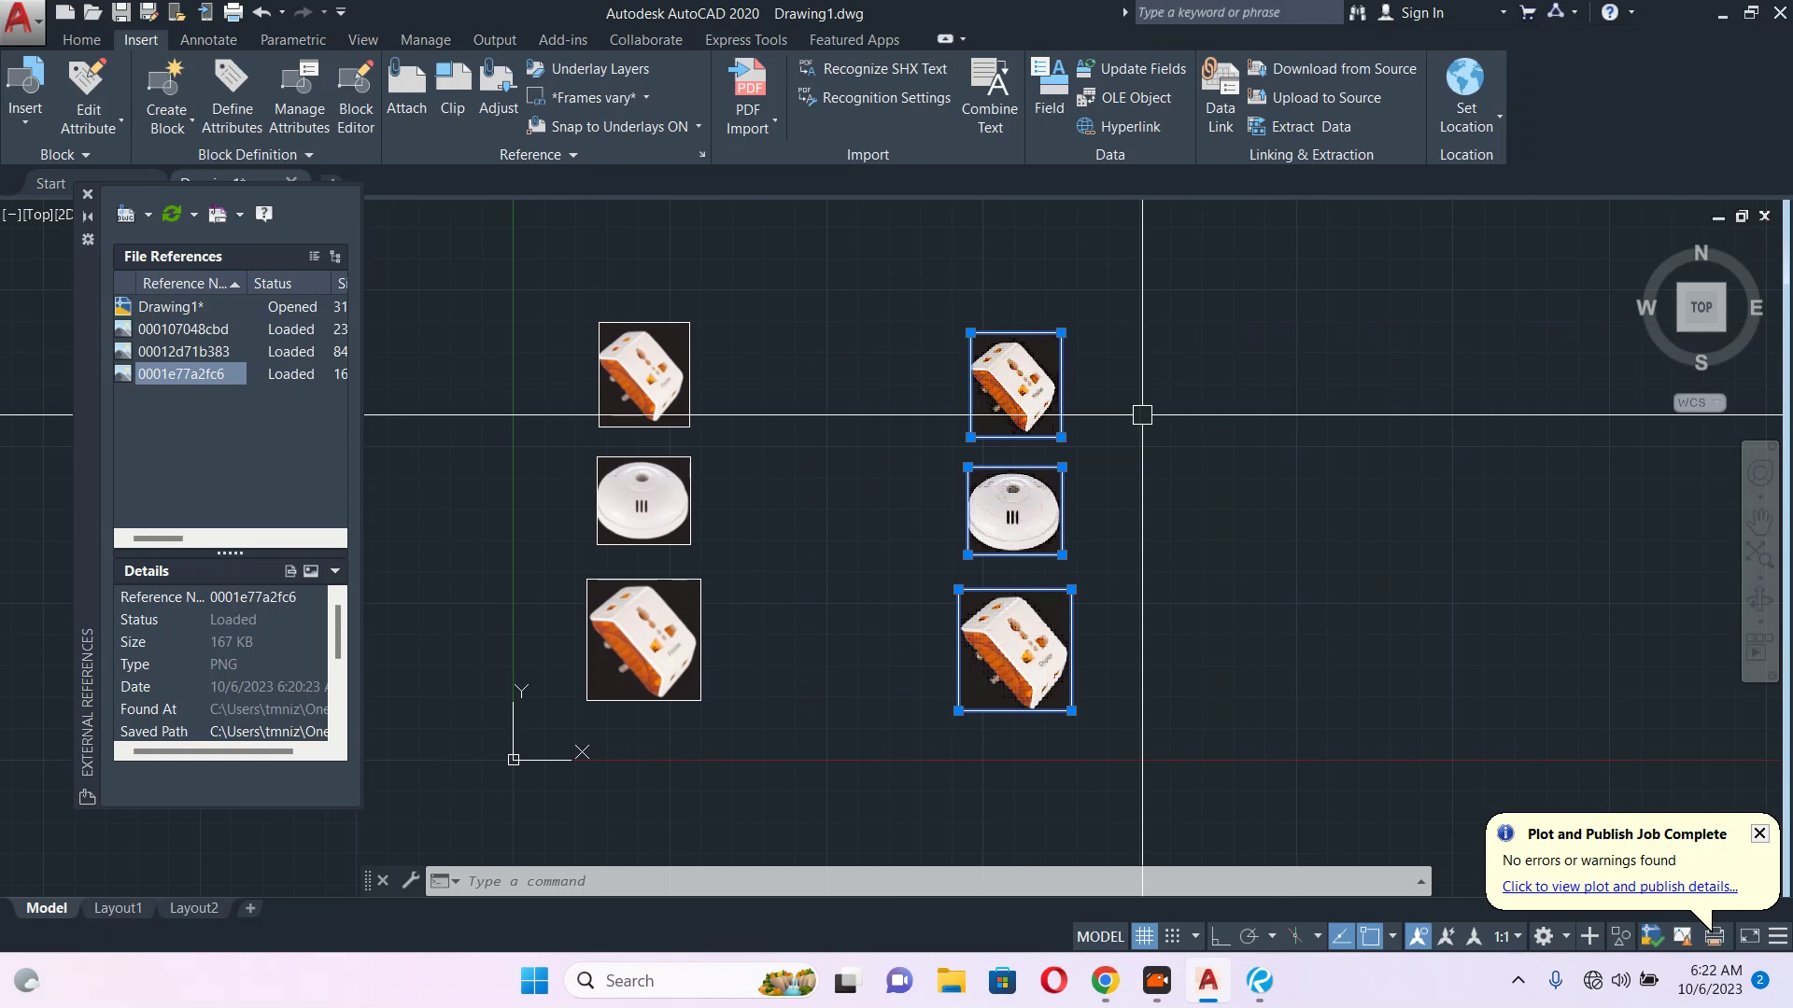
{"action": "key", "text": "Escape"}
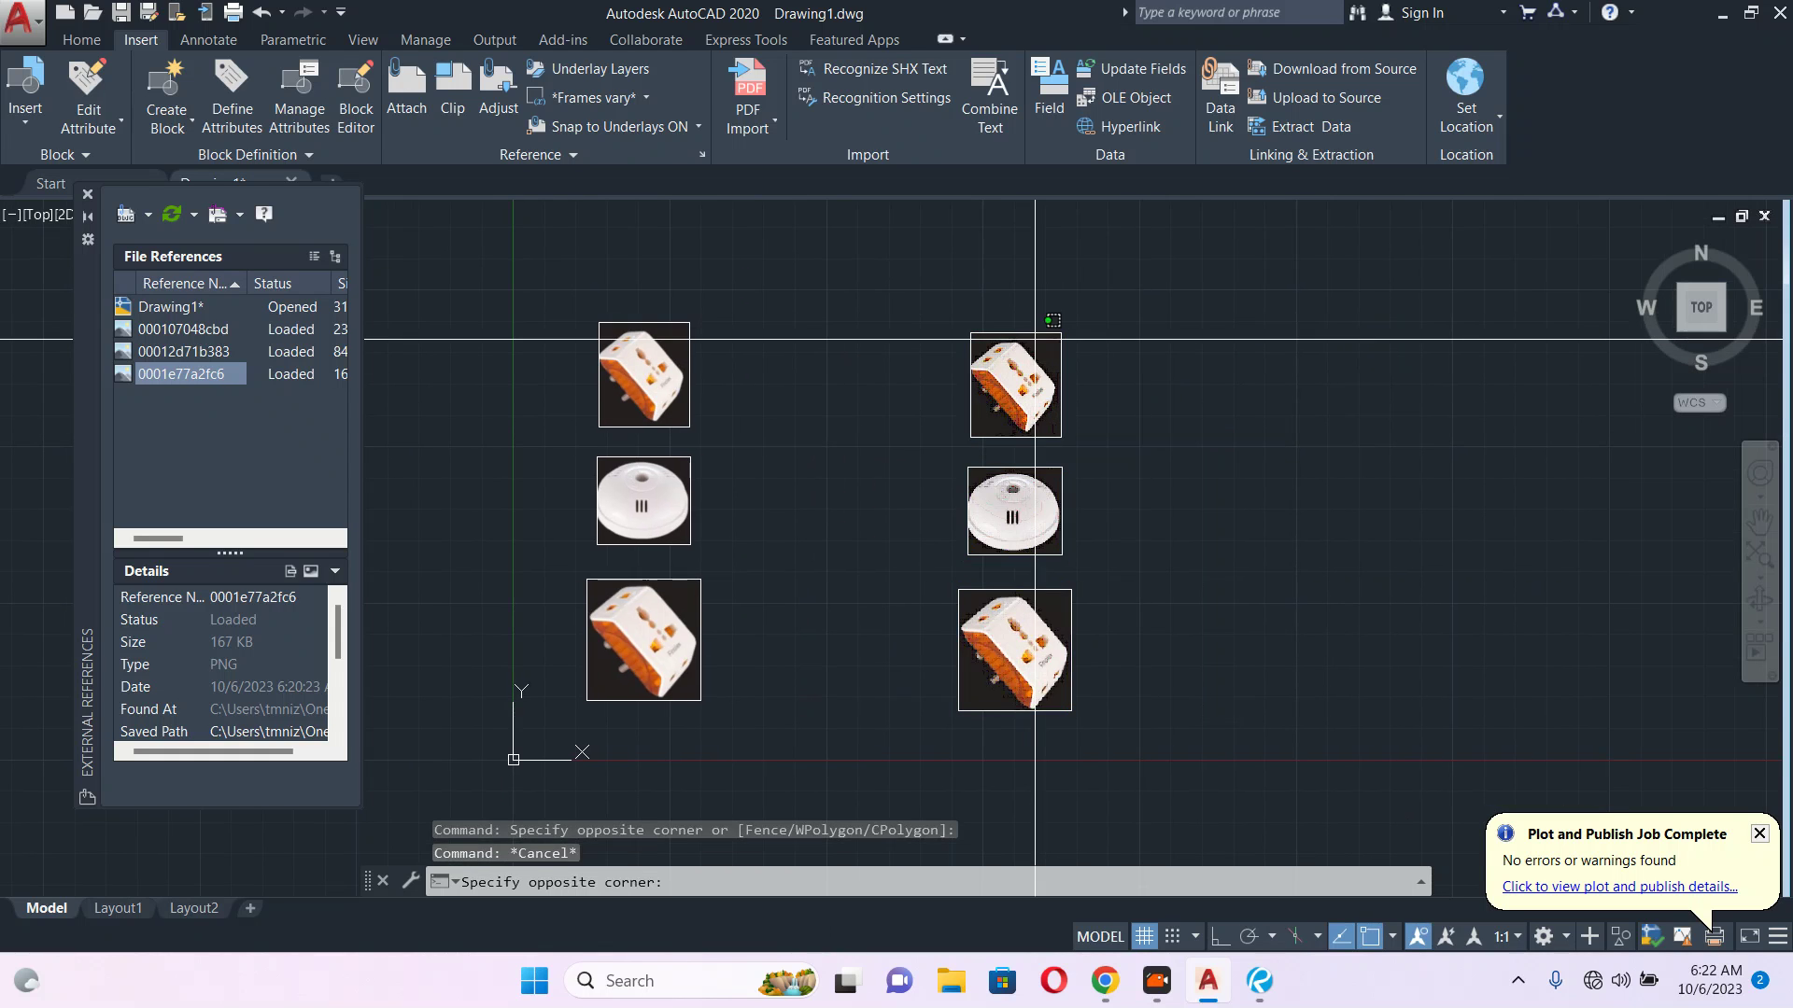
{"action": "left_click", "coordinate": [1057, 370]}
{"action": "right_click", "coordinate": [1058, 369]}
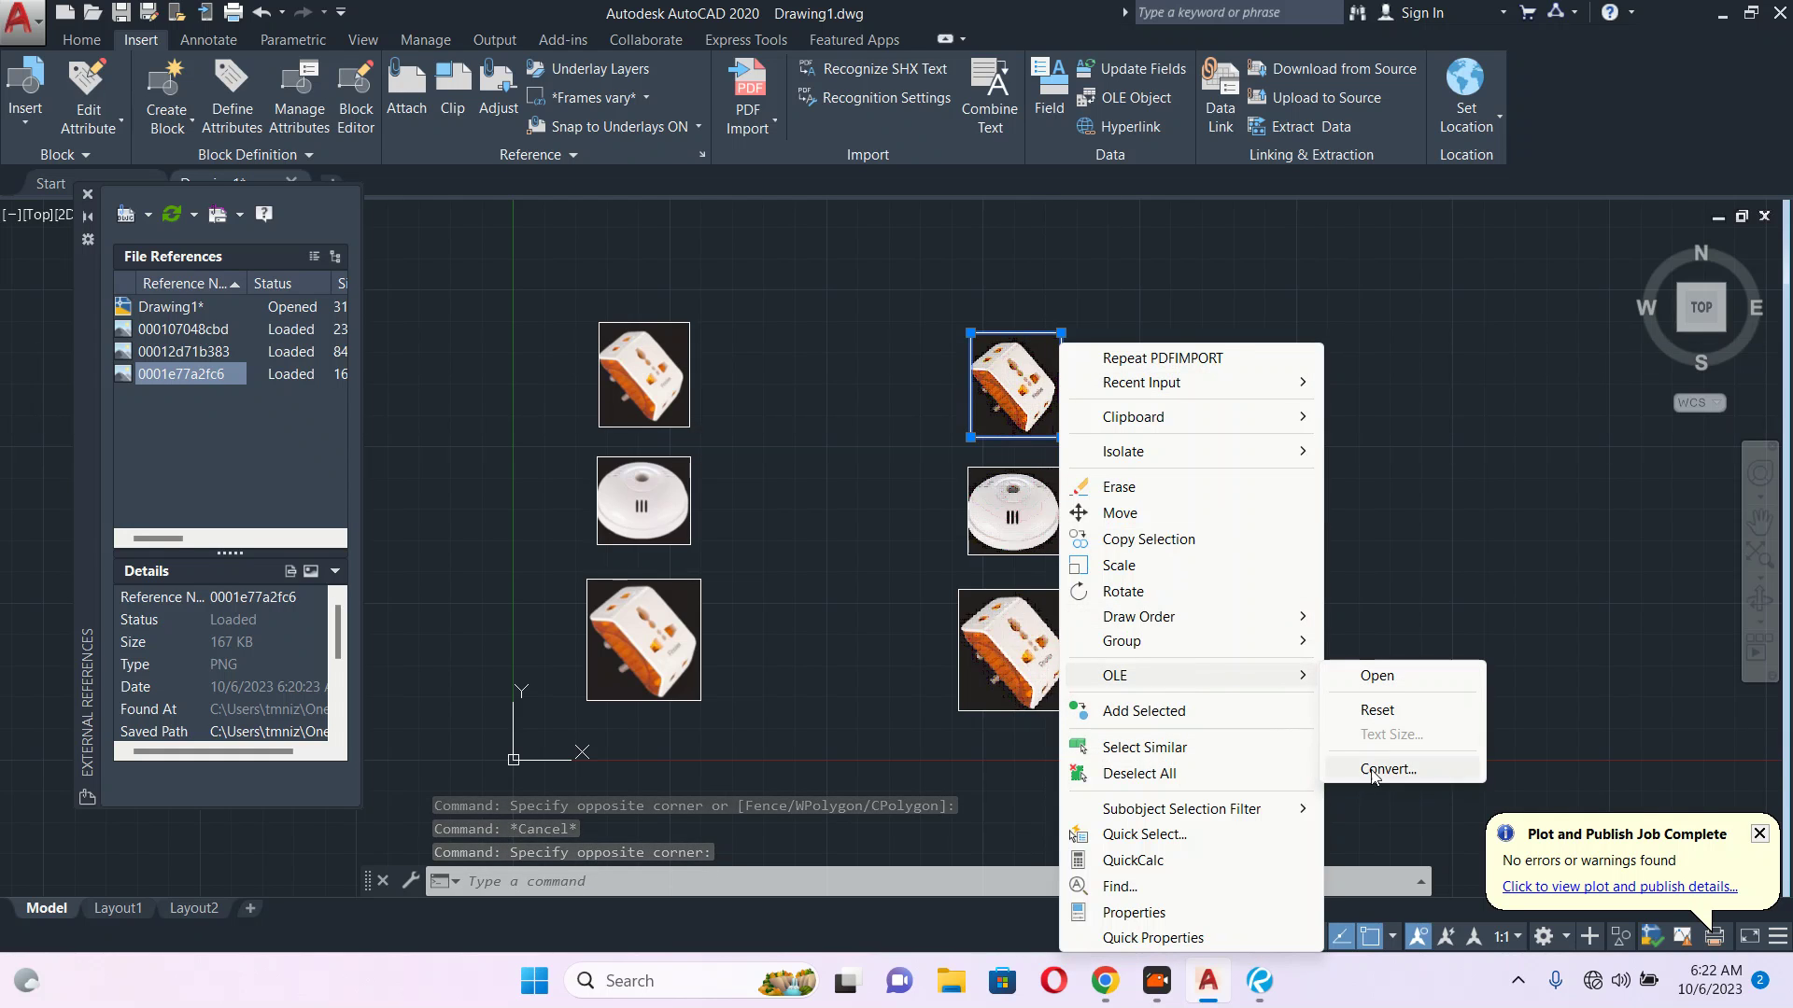
{"action": "mouse_move", "coordinate": [1190, 675]}
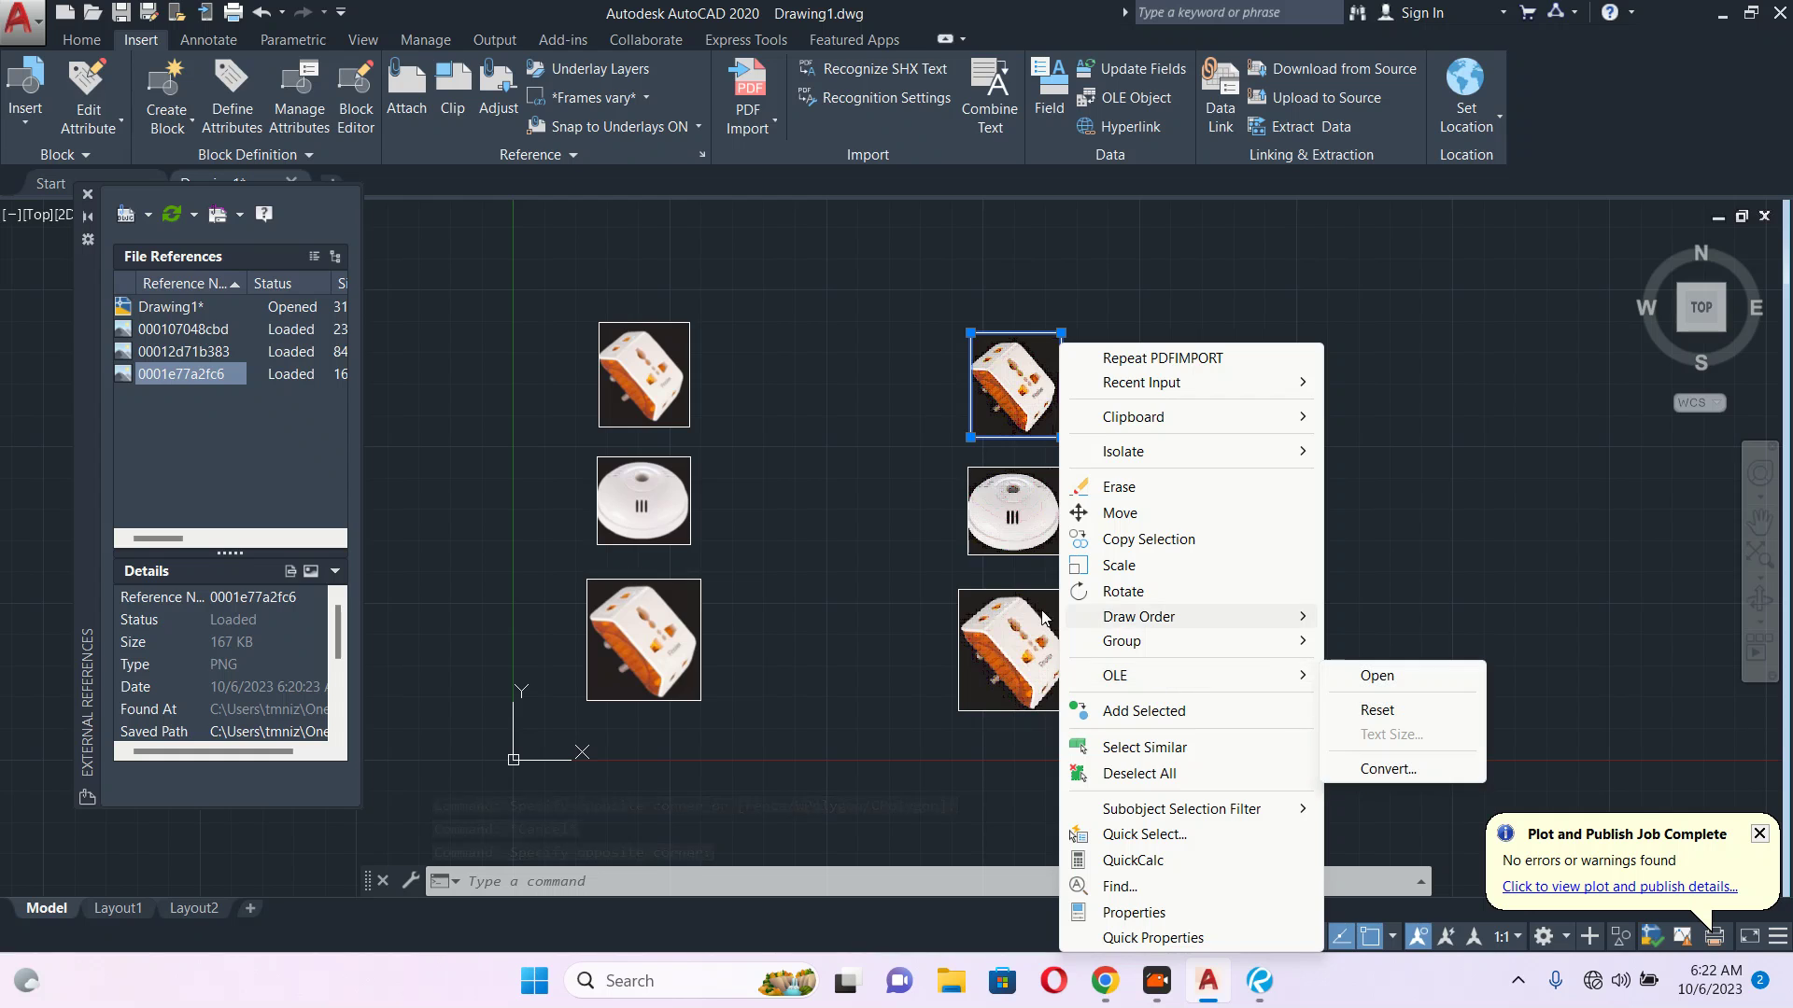
{"action": "left_click", "coordinate": [862, 406]}
{"action": "key", "text": "Escape"}
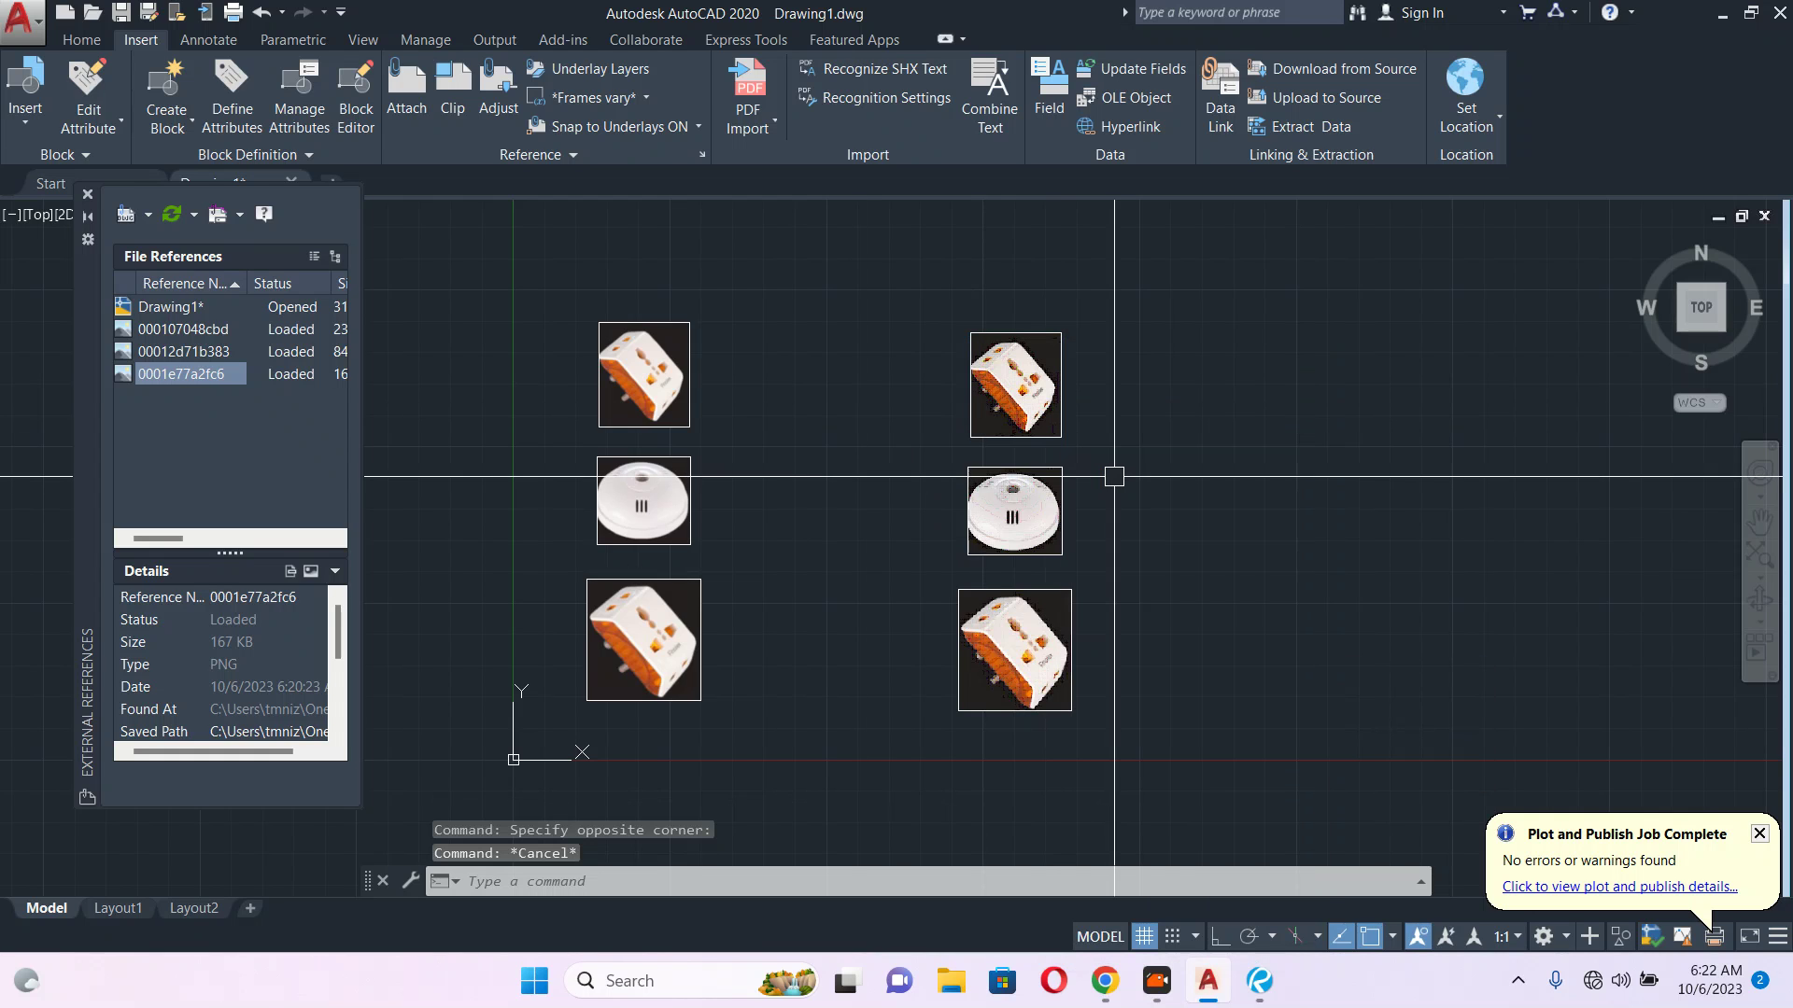